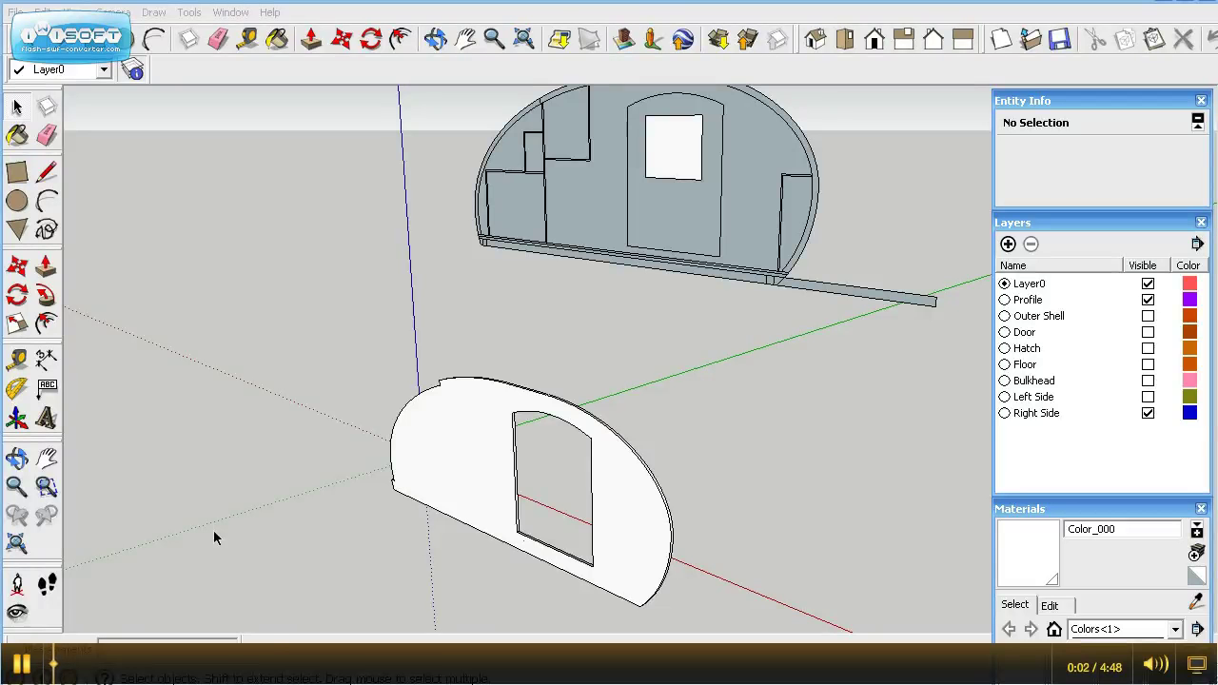
Show the Door layer and paste a copy of the door group in front of the right side panel.
{"action": "left_click", "coordinate": [1083, 513]}
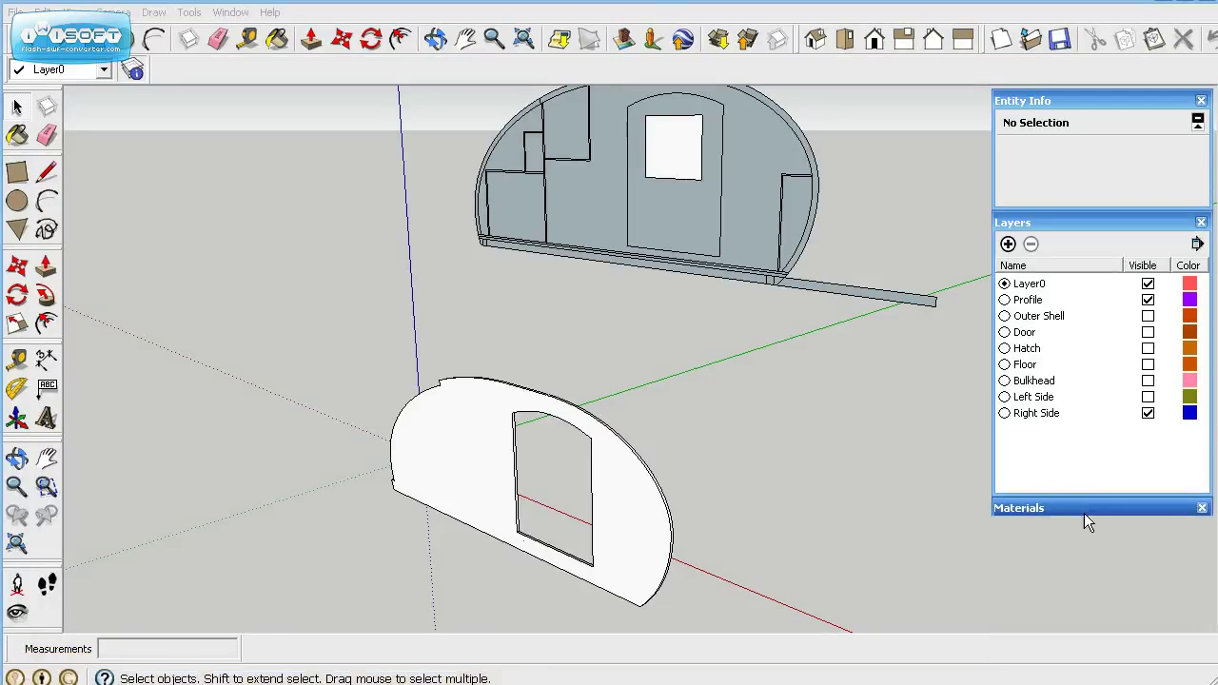
{"action": "left_click", "coordinate": [1148, 332]}
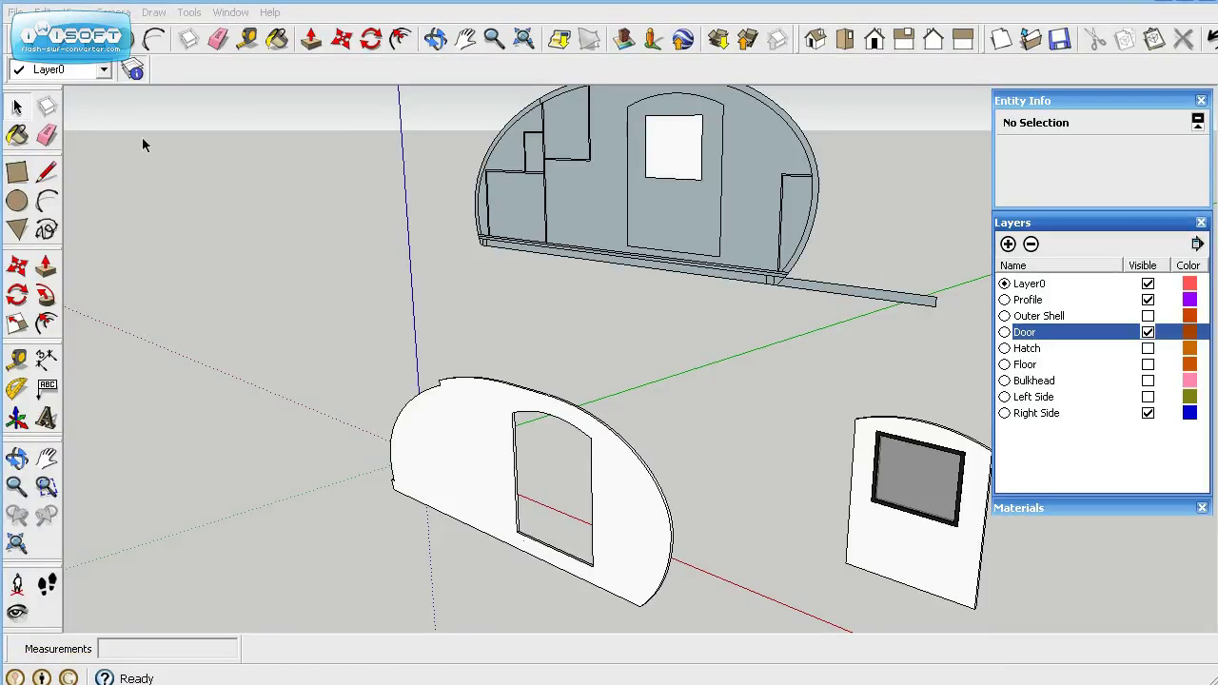
{"action": "left_click", "coordinate": [905, 543]}
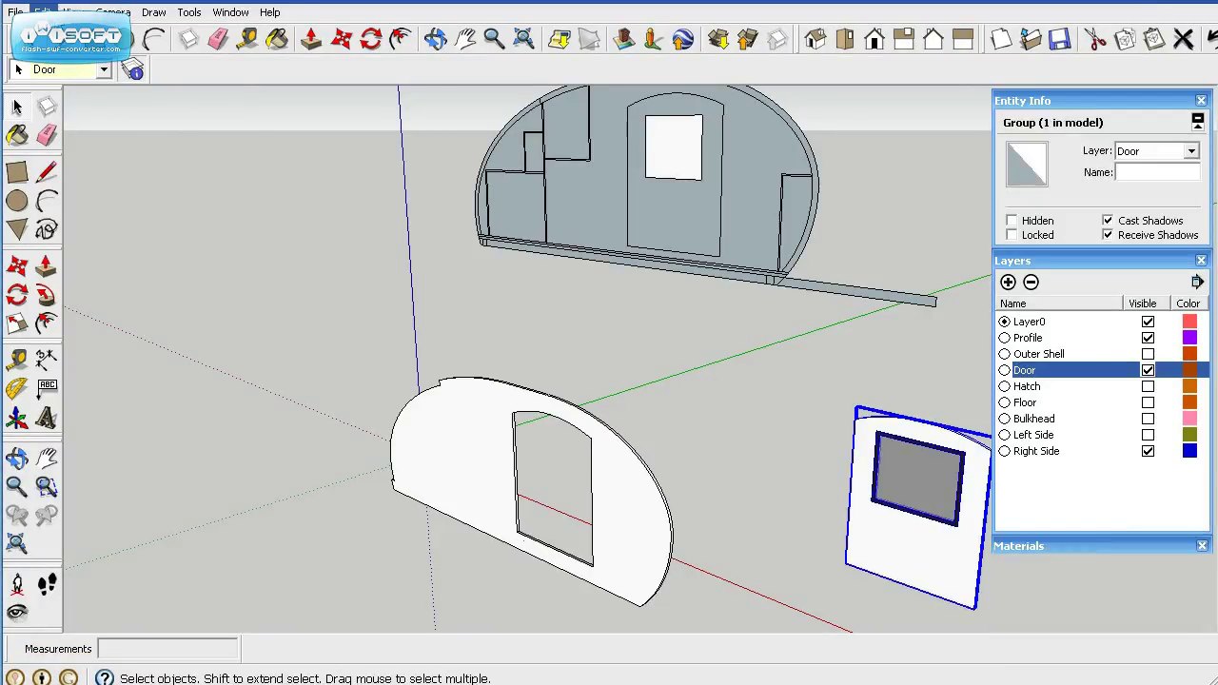
{"action": "left_click", "coordinate": [42, 12]}
{"action": "left_click", "coordinate": [66, 91]}
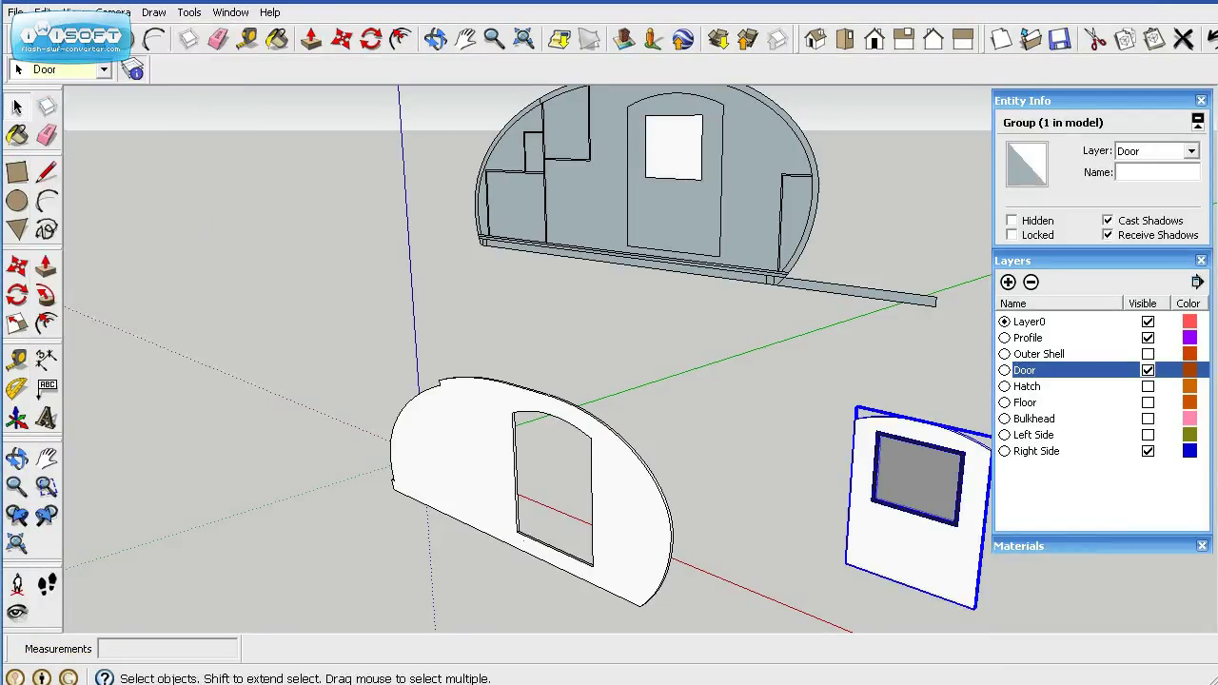
{"action": "left_click", "coordinate": [42, 11]}
{"action": "left_click", "coordinate": [57, 103]}
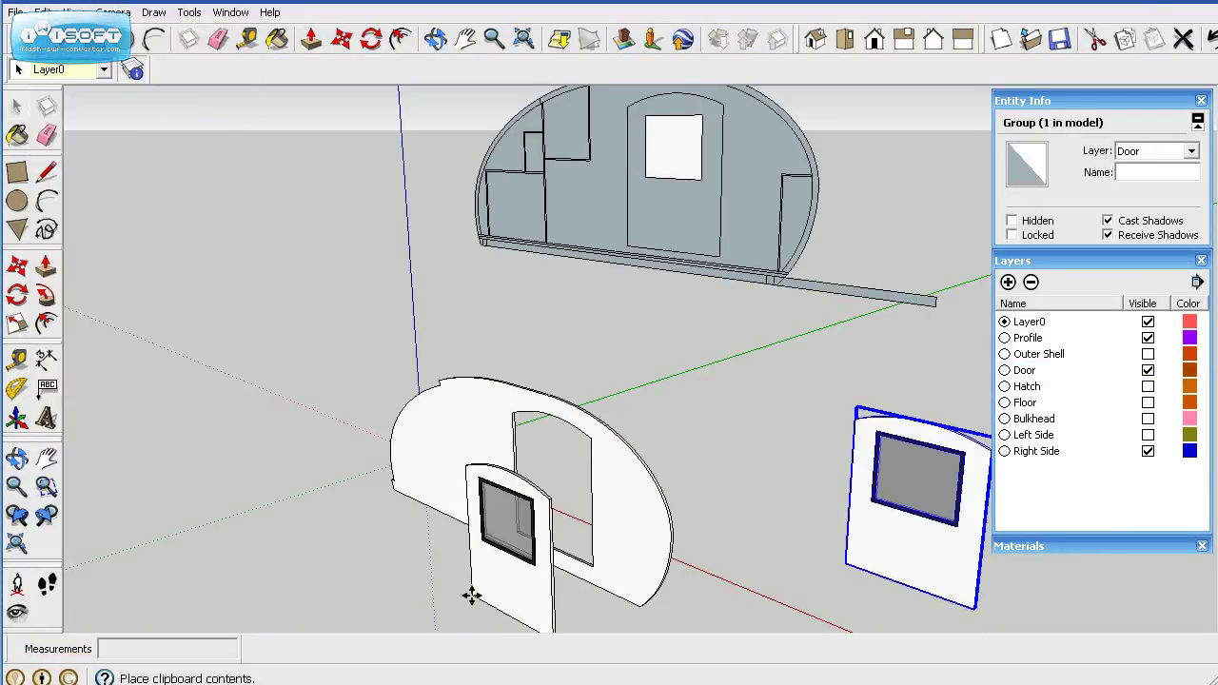
{"action": "left_click", "coordinate": [462, 584]}
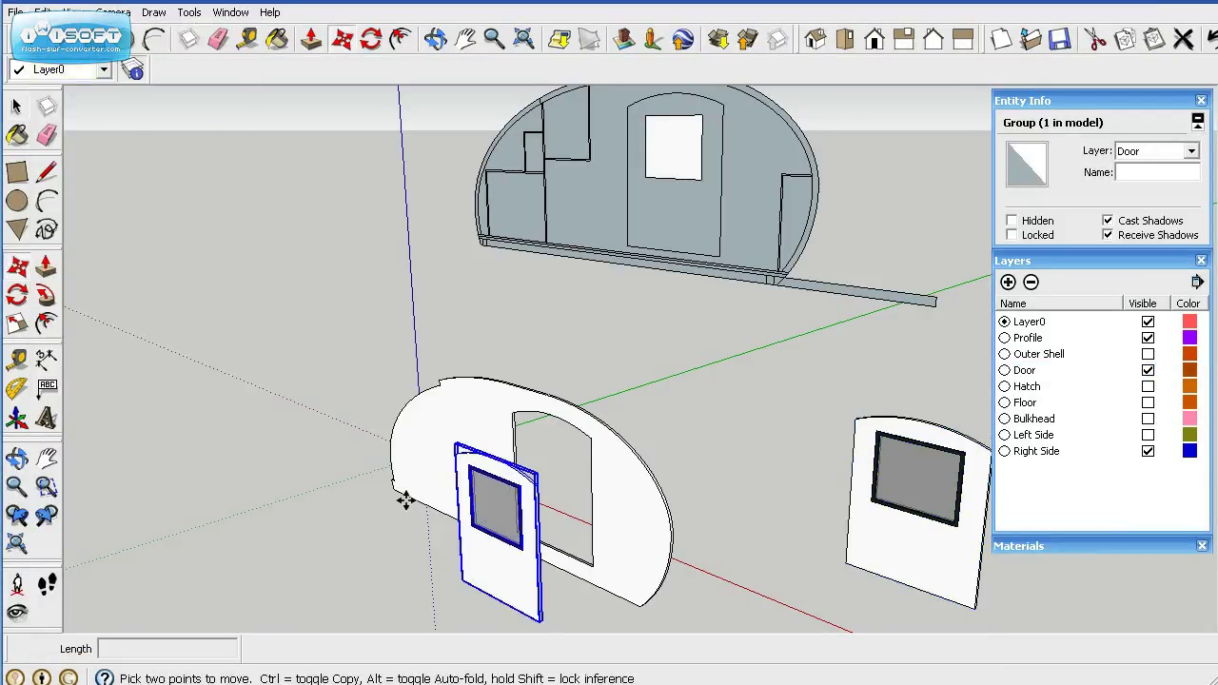
Assign the pasted door copy to the Right Side layer.
{"action": "left_click", "coordinate": [1192, 153]}
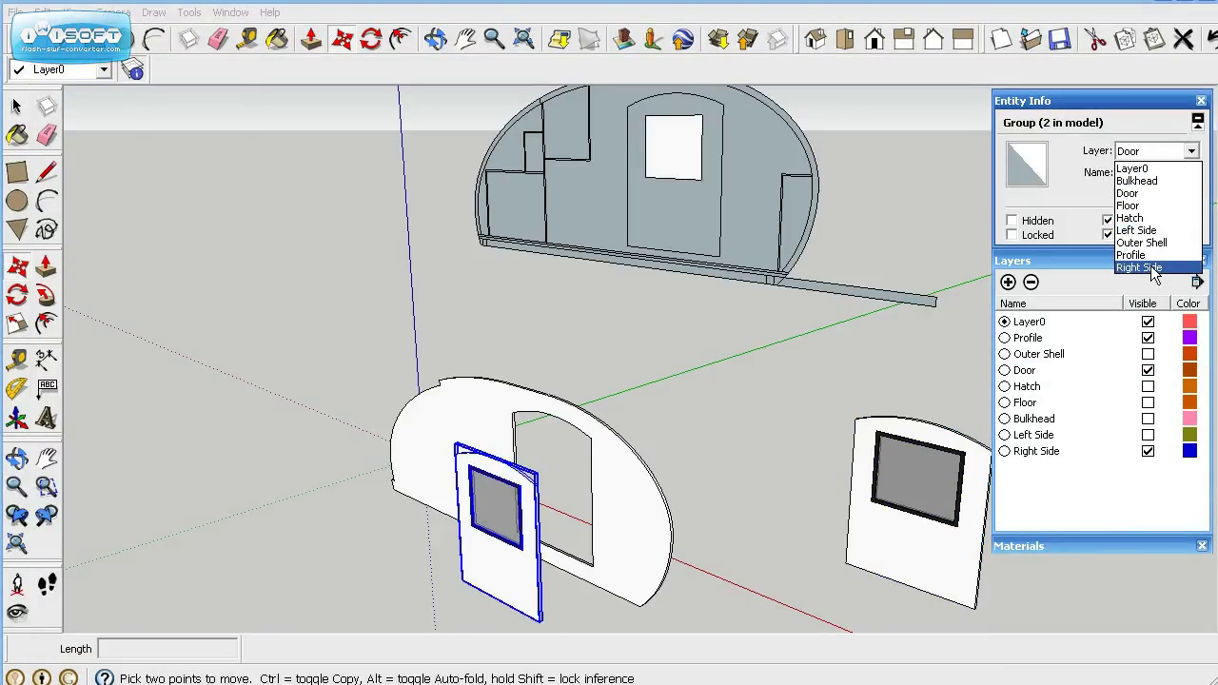
{"action": "left_click", "coordinate": [1151, 269]}
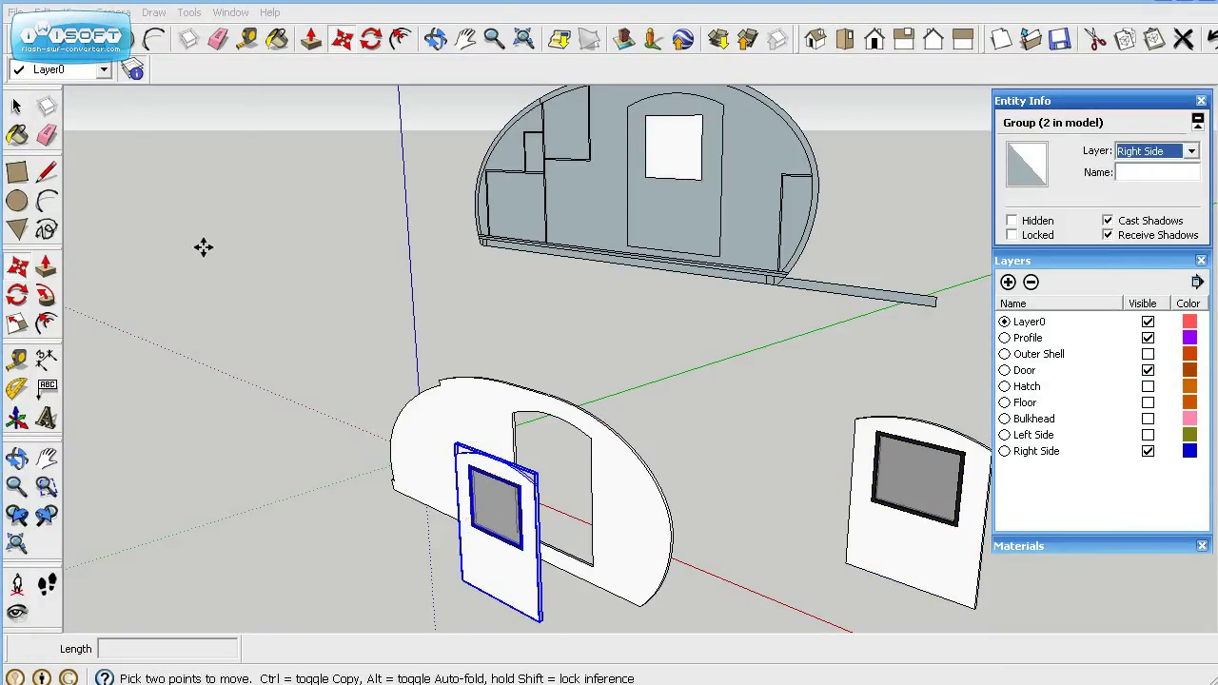
{"action": "left_click", "coordinate": [17, 106]}
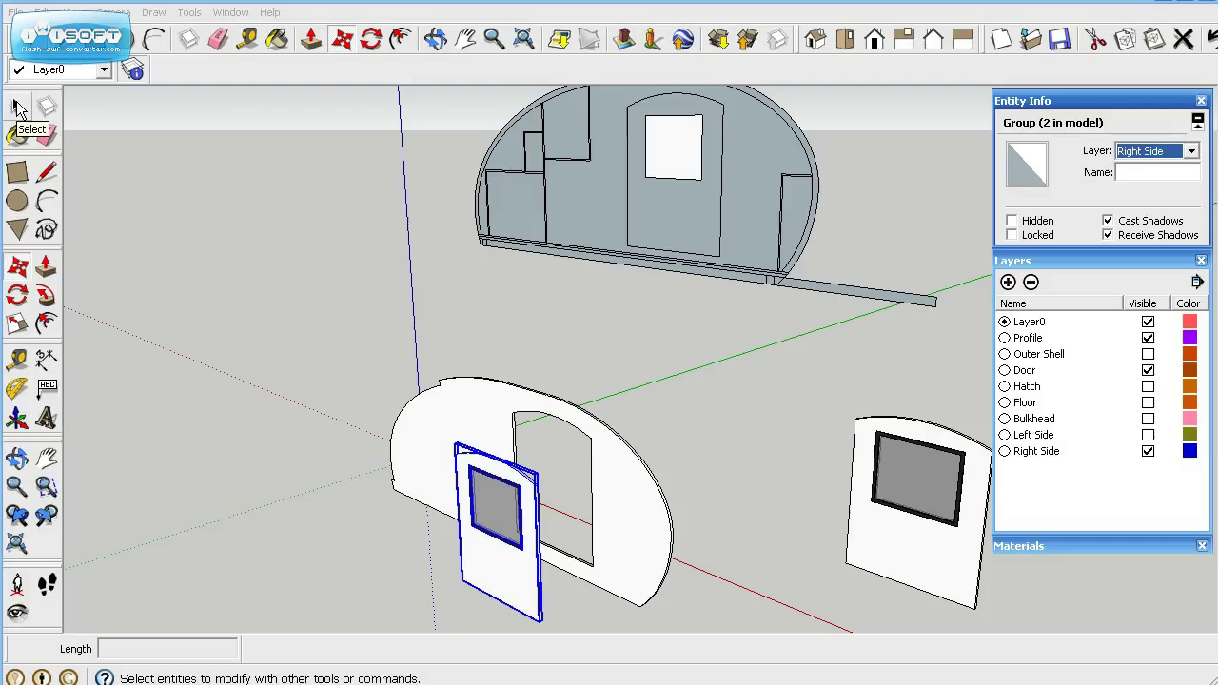
Move the door copy by its lower corner into the right side panel's opening, then shift it 3/4" to sit flush with the panel face.
{"action": "left_click", "coordinate": [18, 268]}
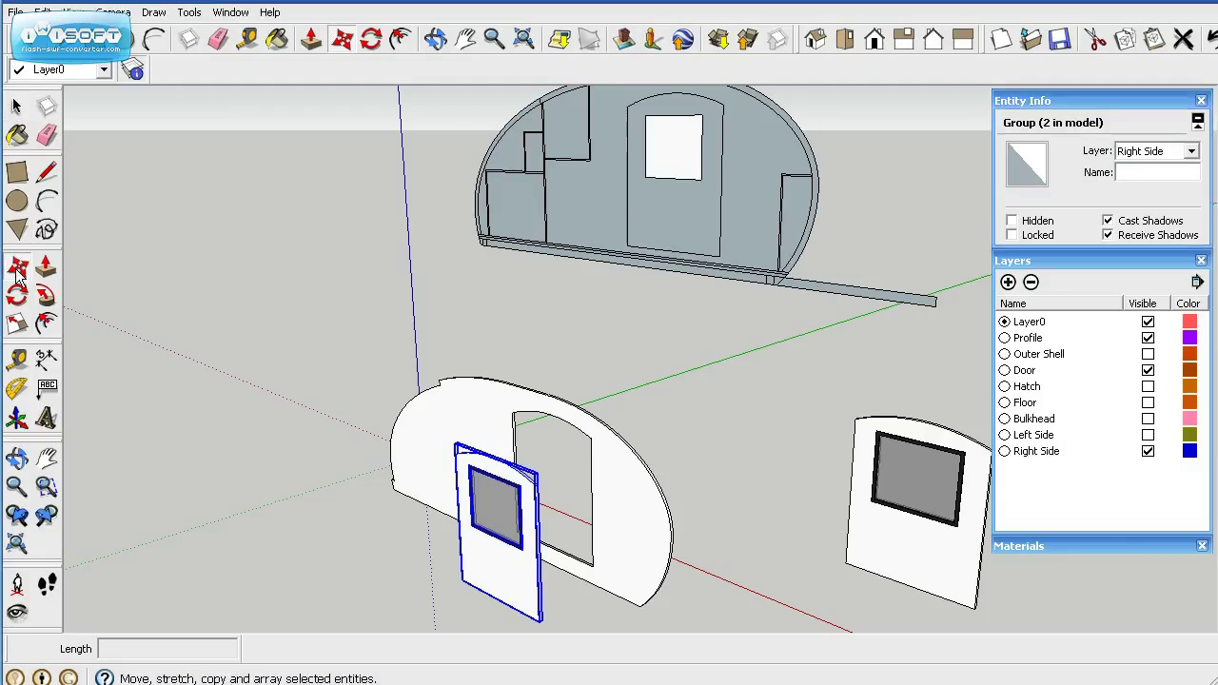
{"action": "left_click", "coordinate": [536, 621]}
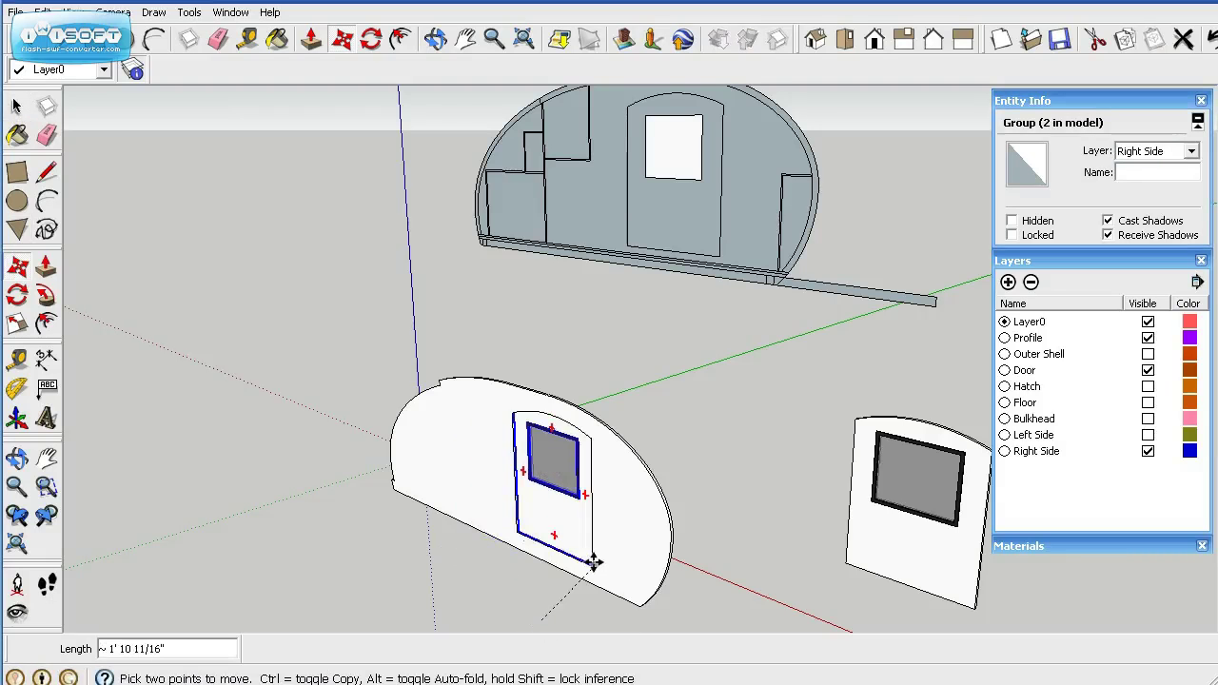
{"action": "left_click", "coordinate": [591, 565]}
{"action": "scroll", "coordinate": [590, 565], "scroll_direction": "up", "scroll_amount": 5}
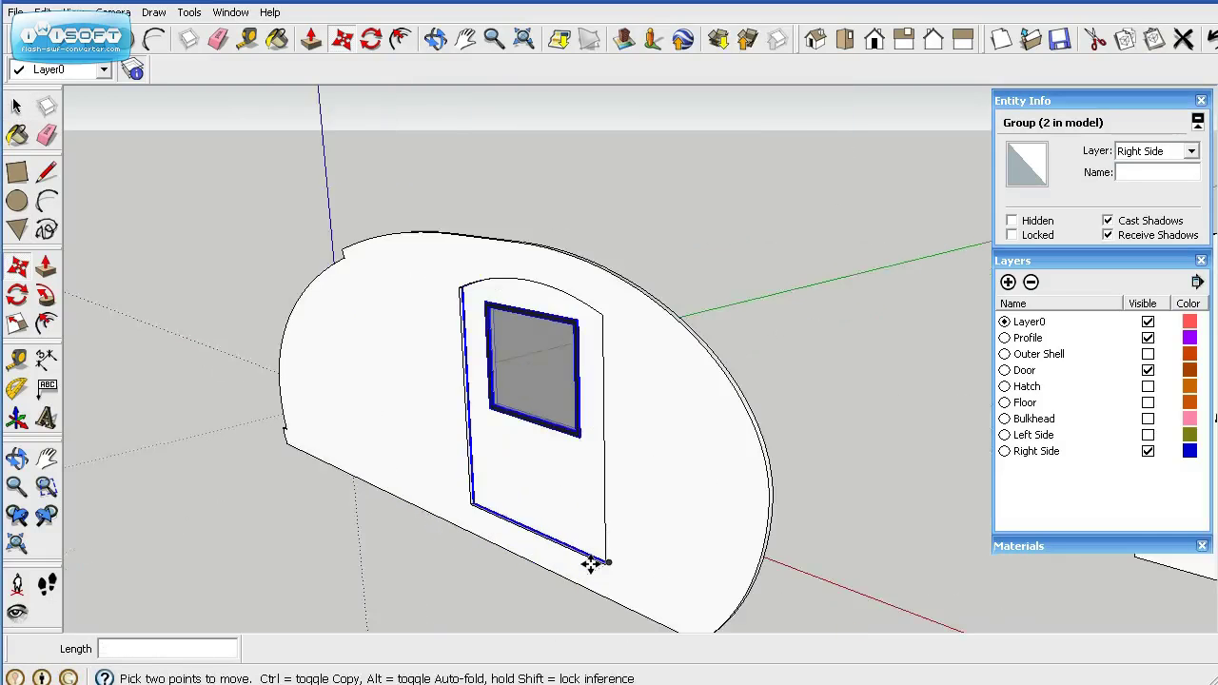
{"action": "left_click", "coordinate": [321, 423]}
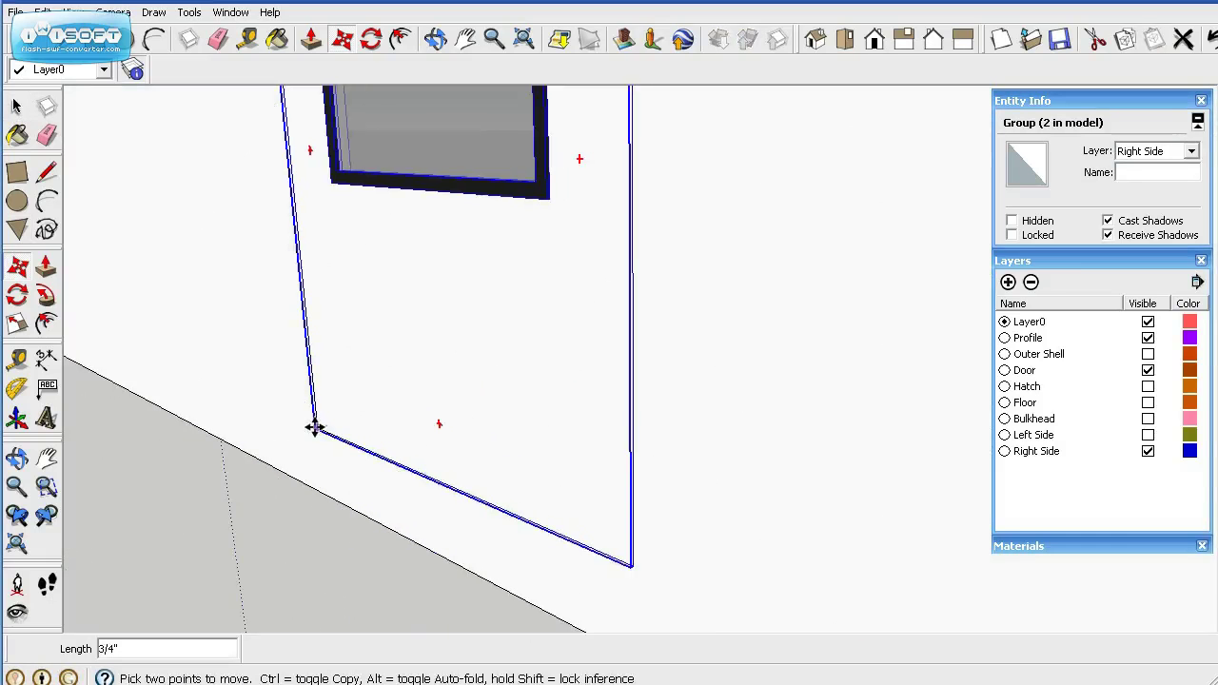
{"action": "left_click", "coordinate": [314, 428]}
{"action": "scroll", "coordinate": [313, 429], "scroll_direction": "down", "scroll_amount": 6}
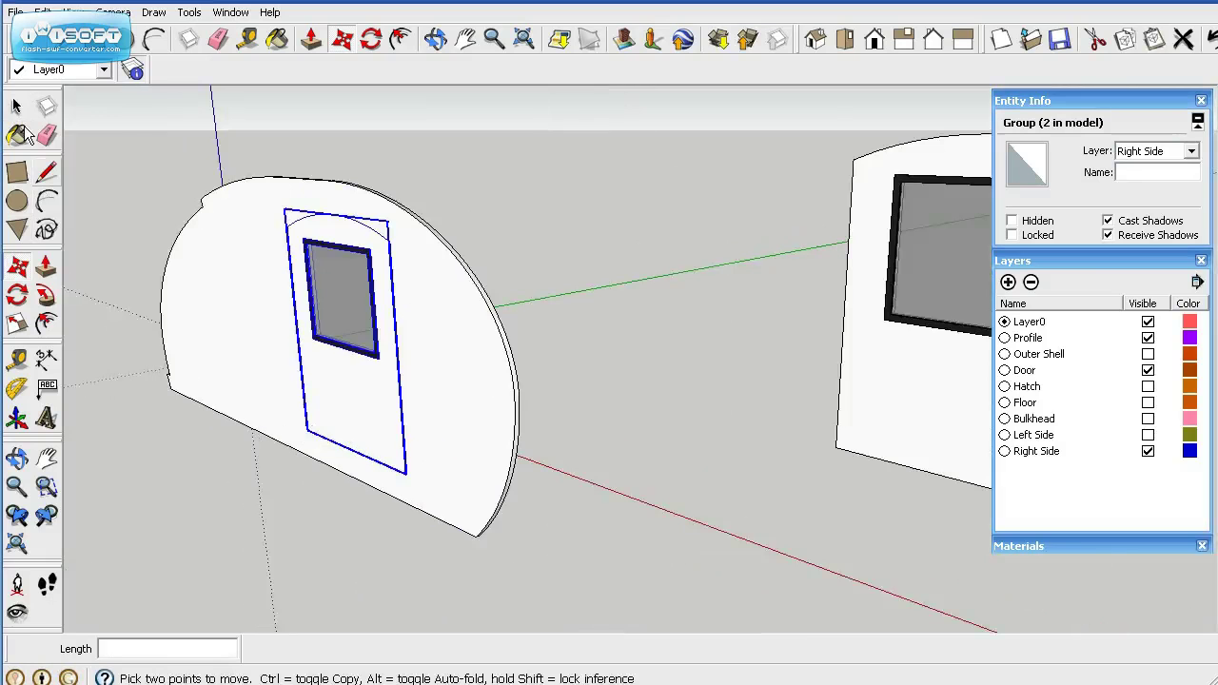
Group the door copy and the right side panel together.
{"action": "left_click", "coordinate": [16, 108]}
{"action": "left_click_drag", "start_coordinate": [126, 156], "coordinate": [547, 588]}
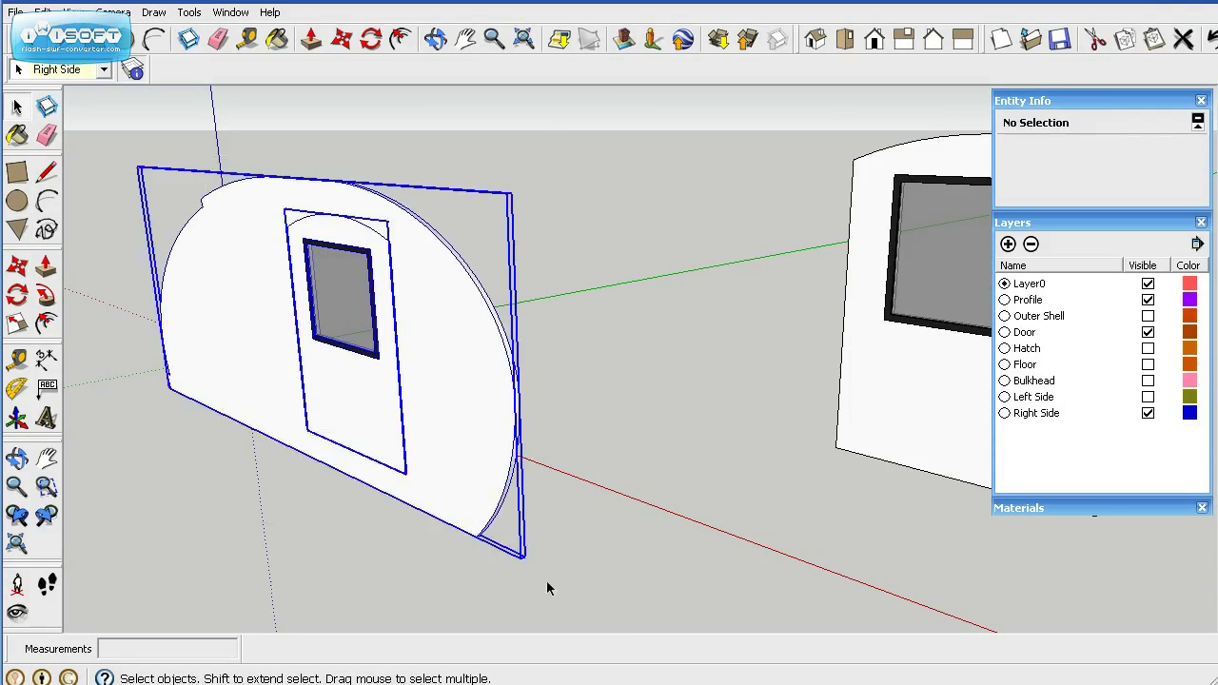
{"action": "right_click", "coordinate": [446, 352]}
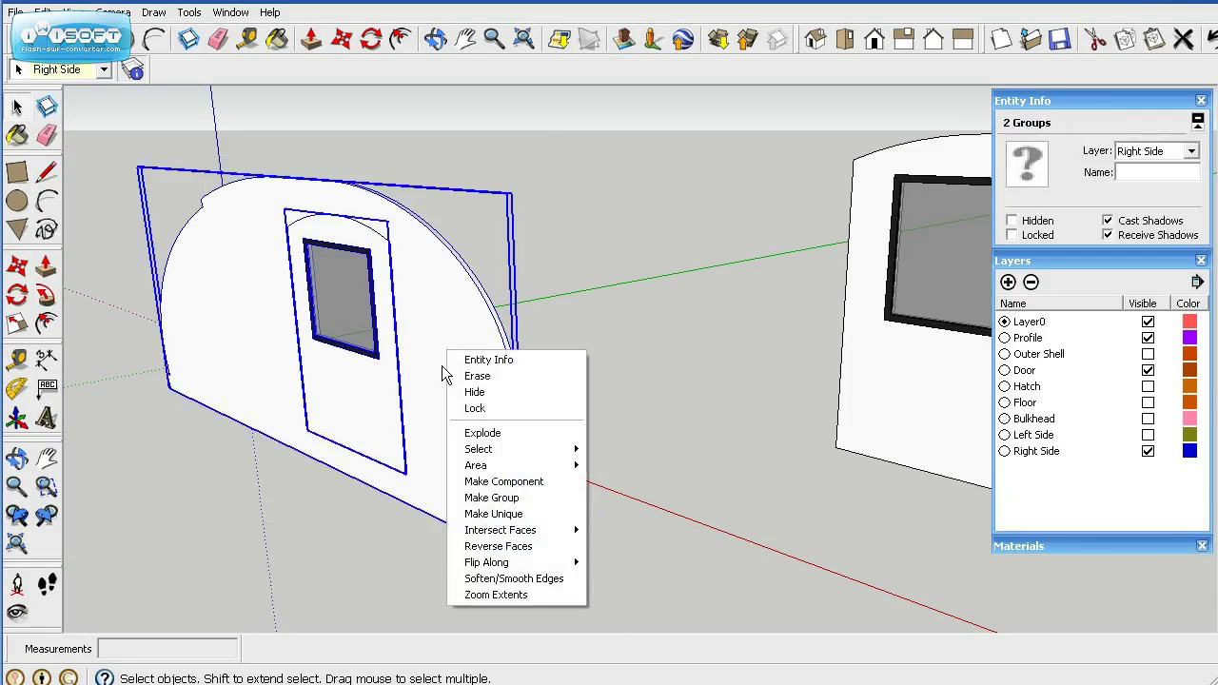
{"action": "left_click", "coordinate": [487, 499]}
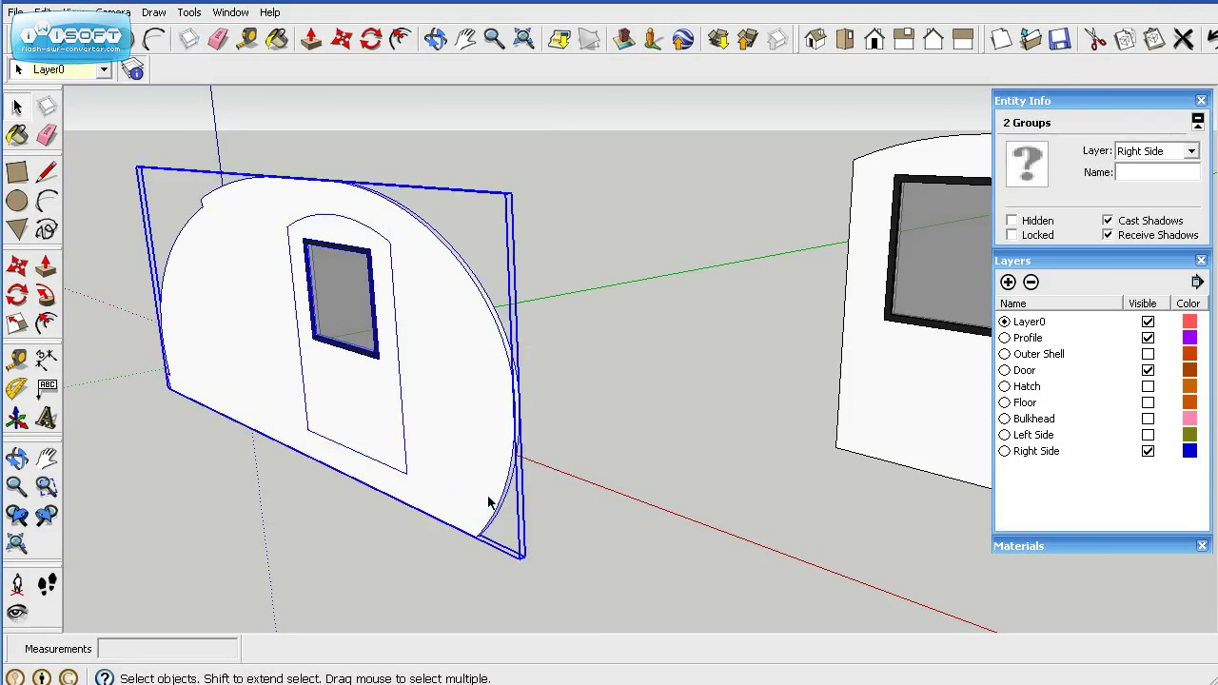
{"action": "left_click", "coordinate": [636, 417]}
Hide the Right Side layer and show the Left Side layer.
{"action": "scroll", "coordinate": [606, 467], "scroll_direction": "down", "scroll_amount": 5}
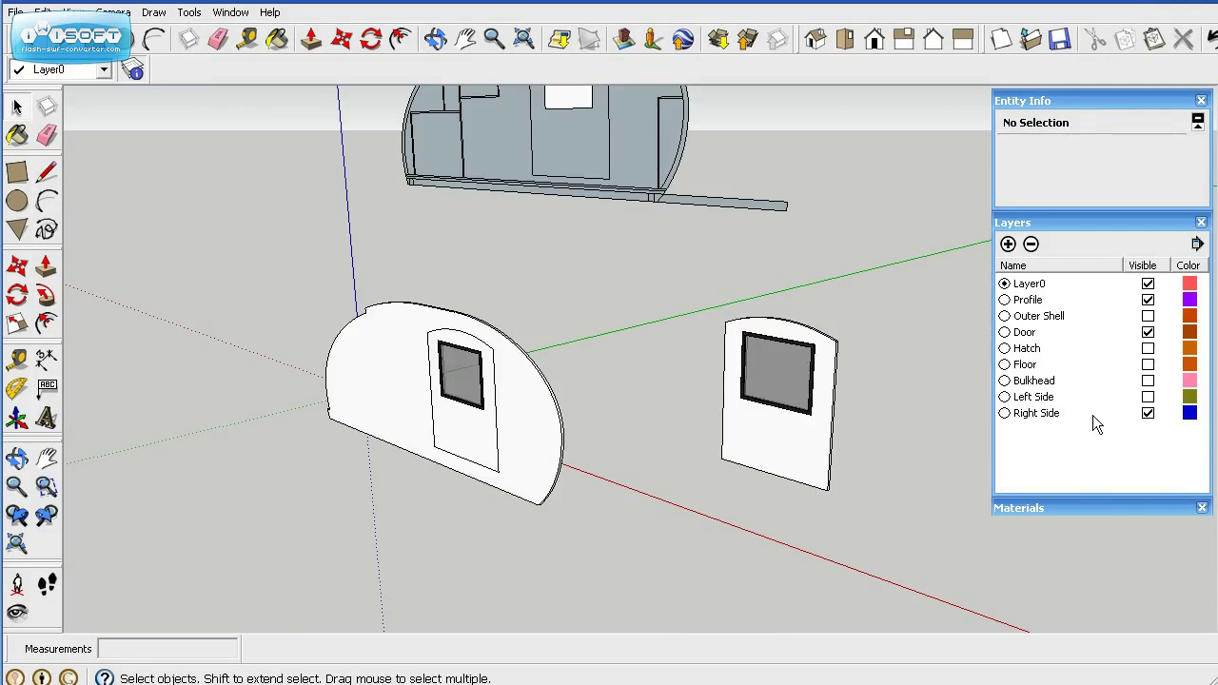
{"action": "left_click", "coordinate": [1147, 413]}
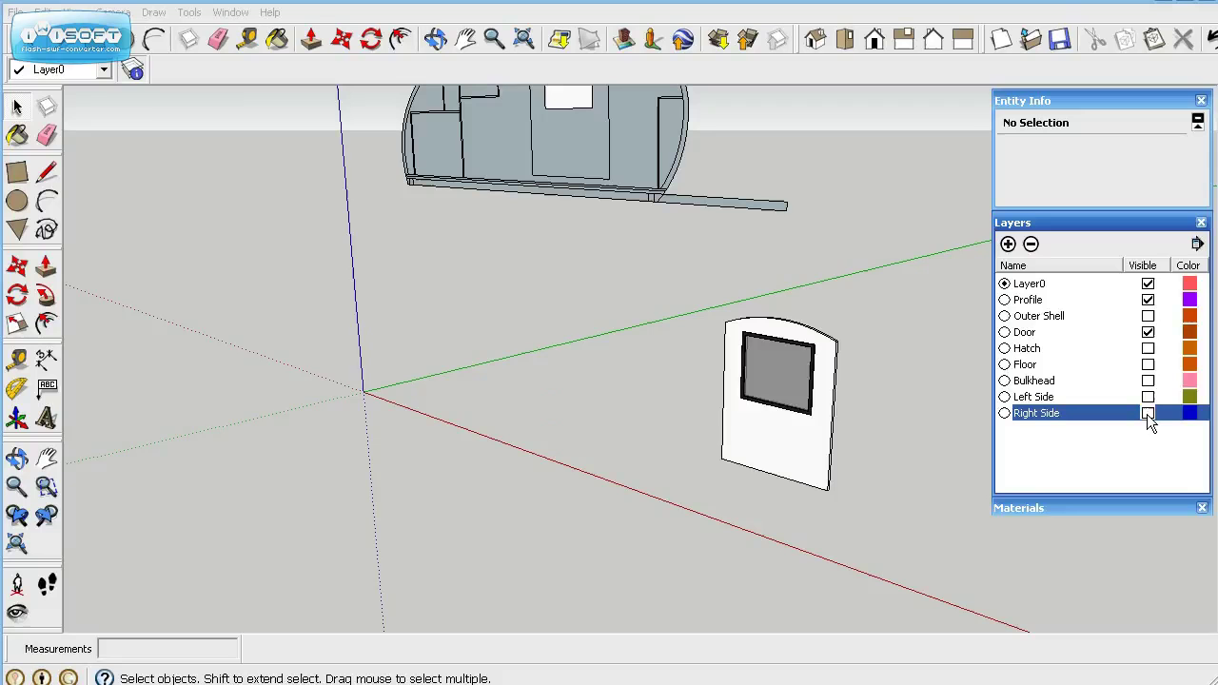
{"action": "left_click", "coordinate": [1147, 397]}
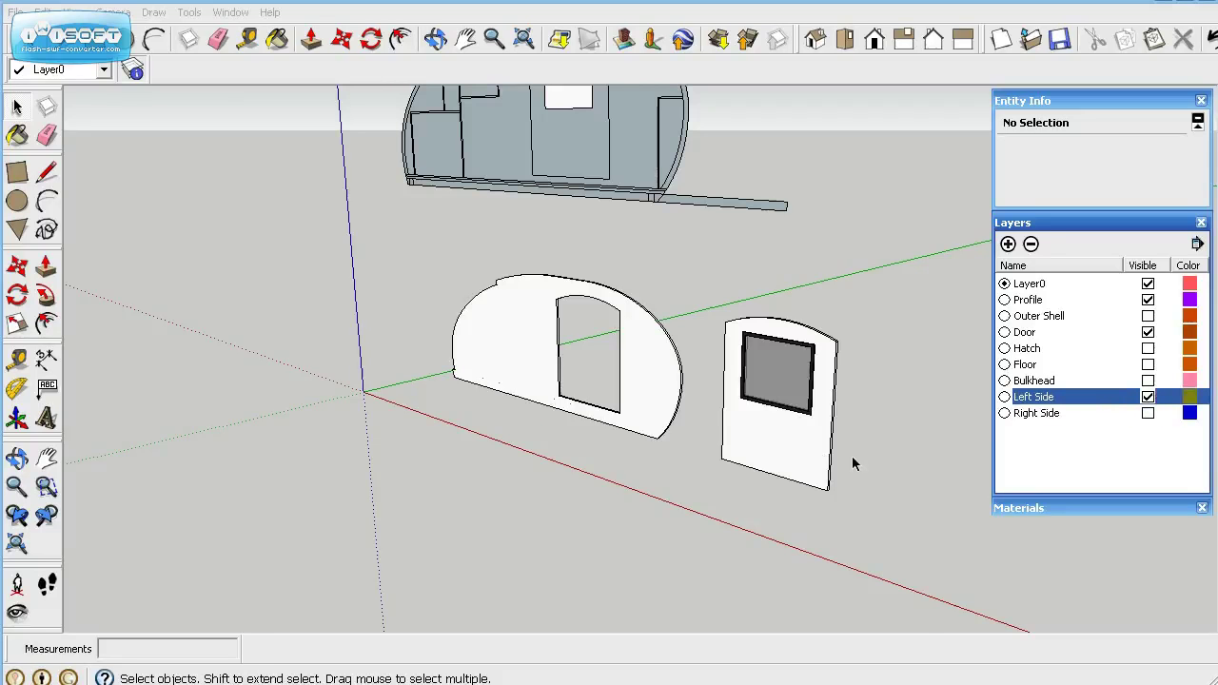
Paste another copy of the original door group beside the left side panel's outer face.
{"action": "middle_click_drag", "start_coordinate": [851, 463], "coordinate": [182, 416]}
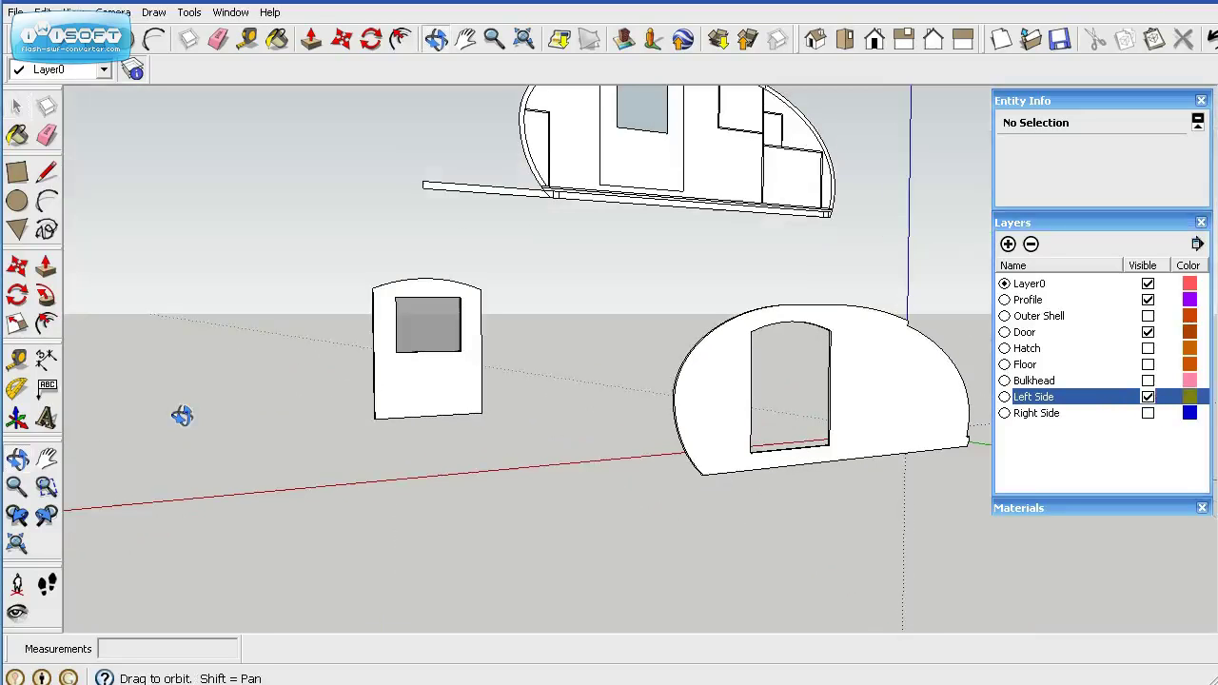
{"action": "left_click", "coordinate": [416, 385]}
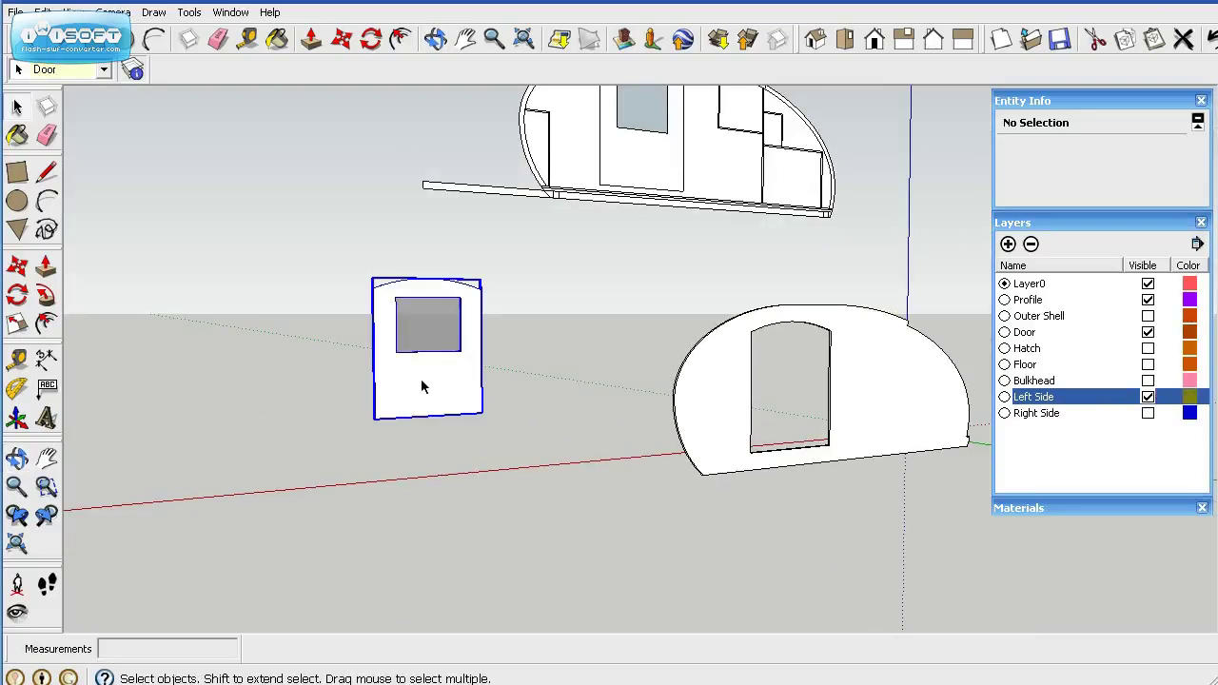
{"action": "left_click", "coordinate": [42, 12]}
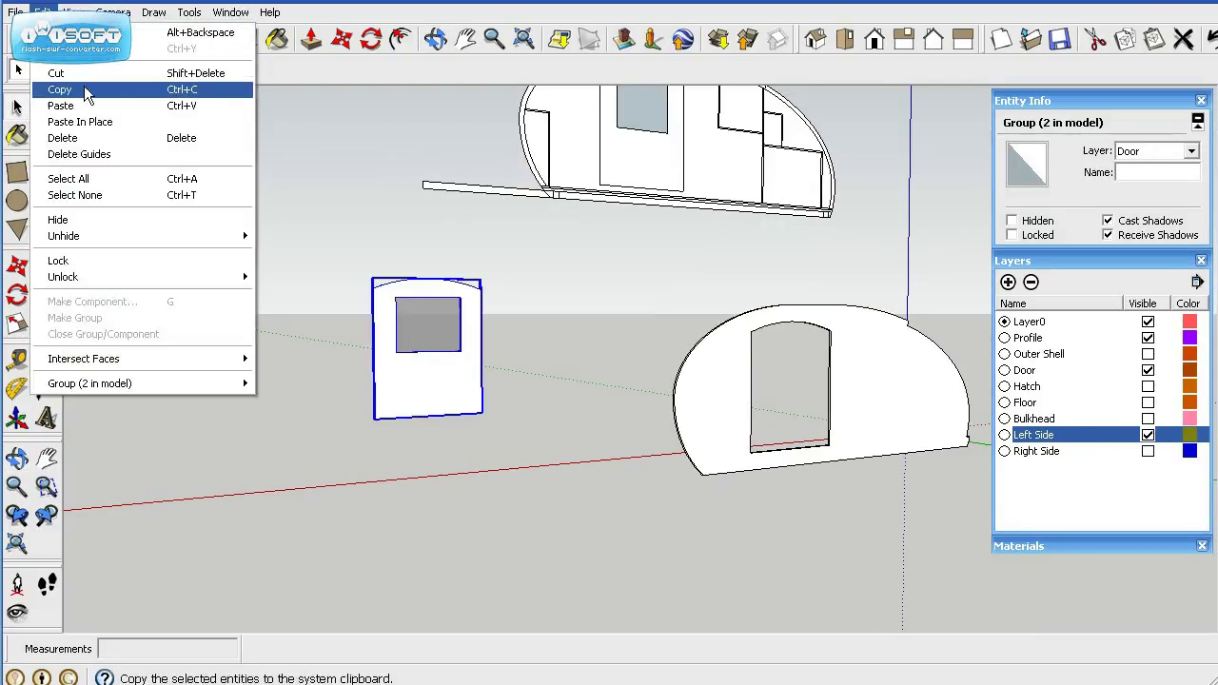
{"action": "left_click", "coordinate": [84, 87]}
{"action": "left_click", "coordinate": [42, 13]}
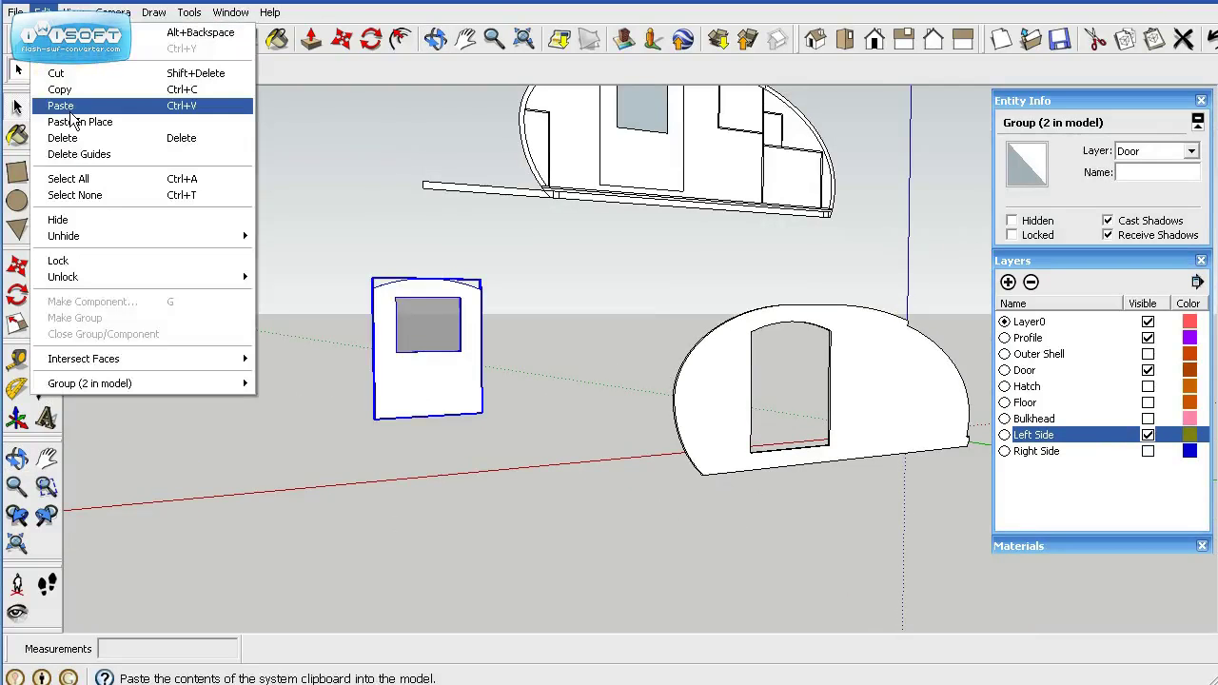
{"action": "left_click", "coordinate": [60, 106]}
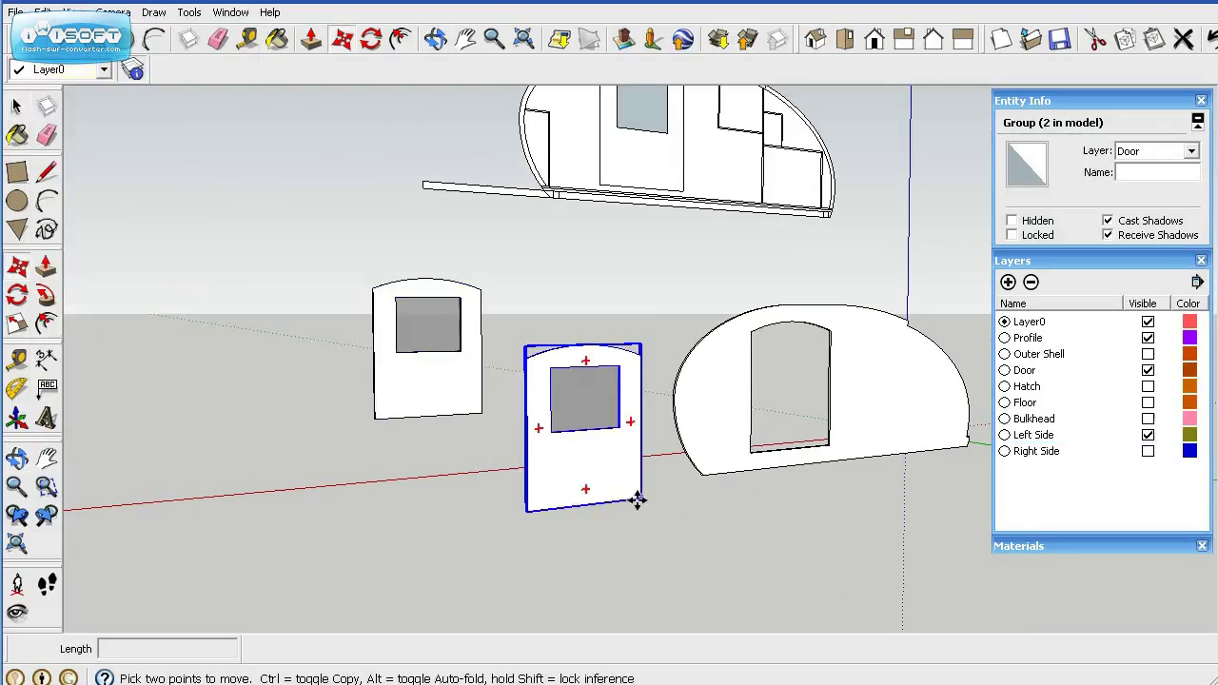
{"action": "left_click", "coordinate": [637, 502]}
Assign the new door copy to the Left Side layer and flip it along the group's green axis.
{"action": "left_click", "coordinate": [1191, 151]}
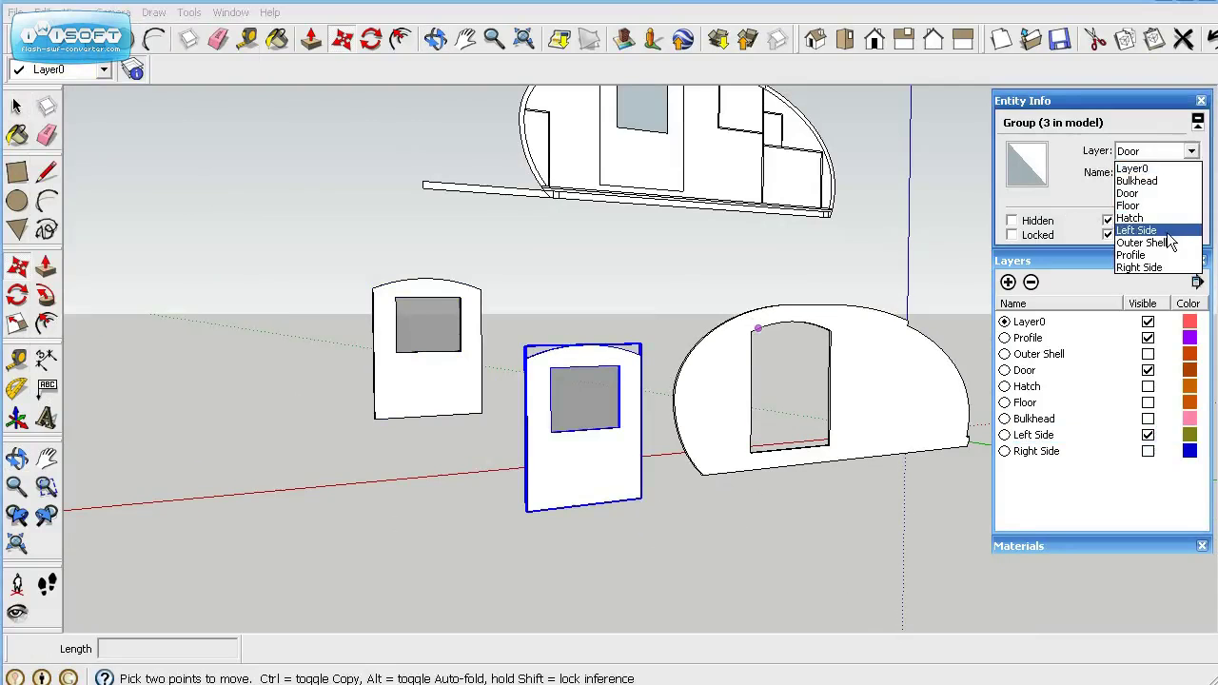
{"action": "left_click", "coordinate": [1141, 229]}
{"action": "right_click", "coordinate": [578, 454]}
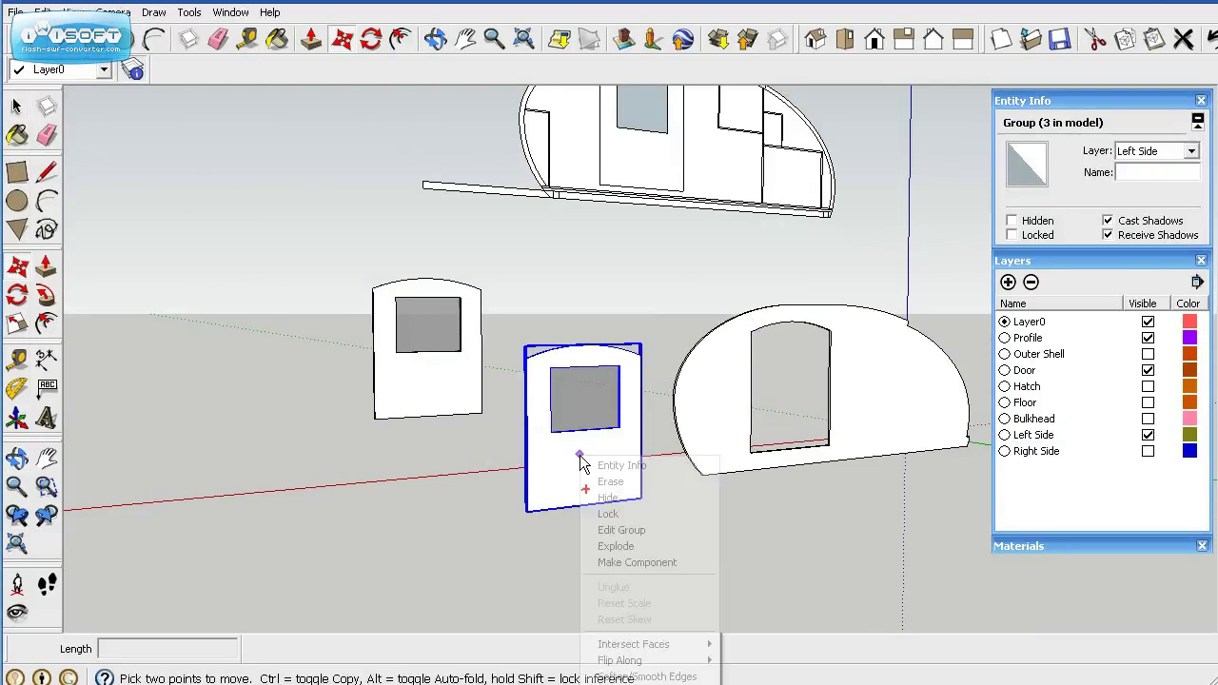
{"action": "mouse_move", "coordinate": [665, 660]}
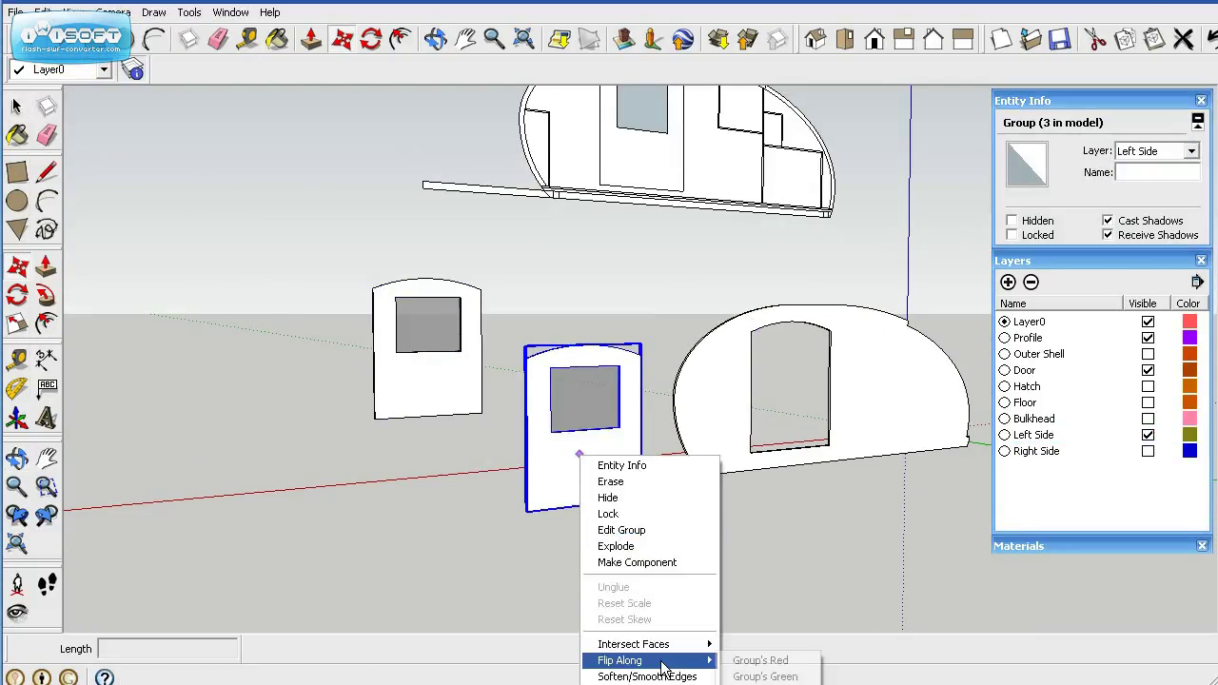
{"action": "left_click", "coordinate": [757, 676]}
{"action": "key", "text": "m"}
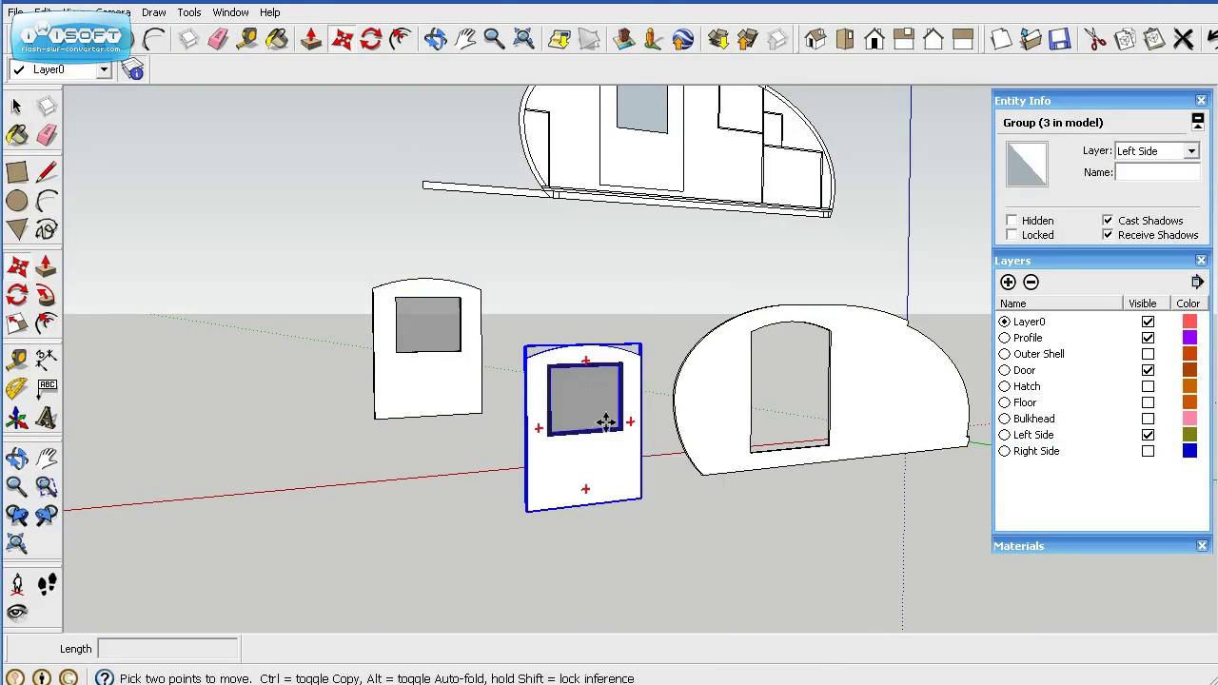
{"action": "left_click", "coordinate": [16, 107]}
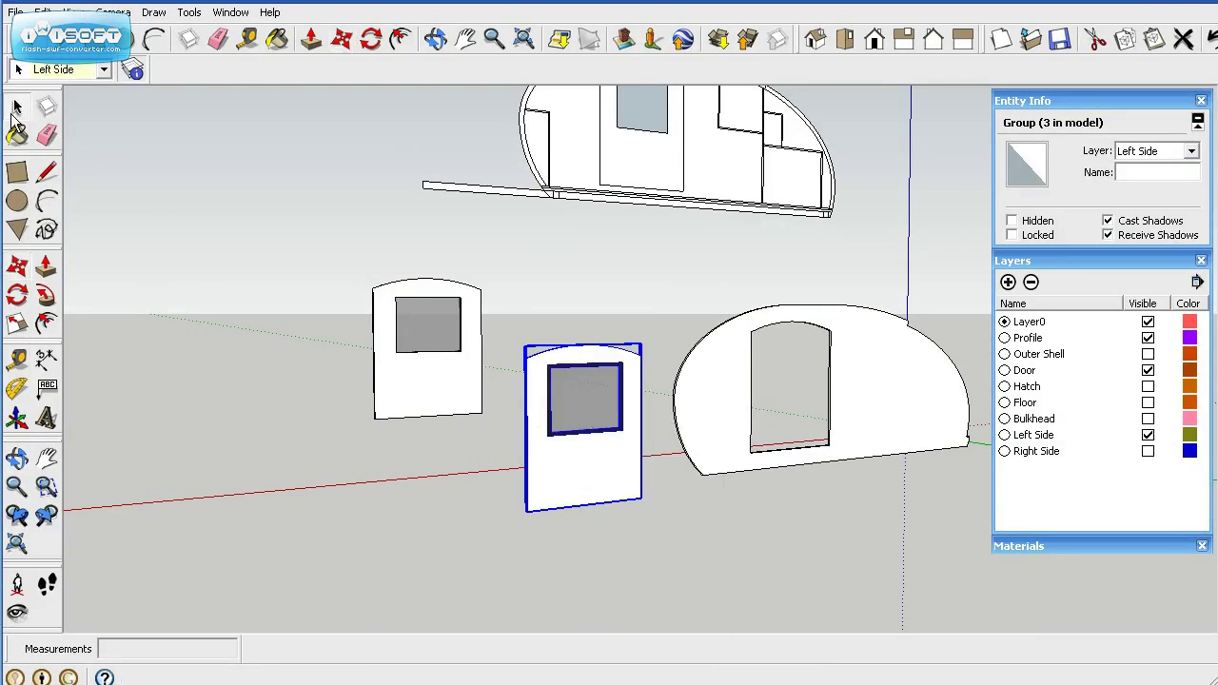
Move the flipped door by its lower outer corner to the matching corner of the left side panel's door opening.
{"action": "middle_click_drag", "start_coordinate": [728, 552], "coordinate": [332, 558]}
{"action": "left_click", "coordinate": [17, 265]}
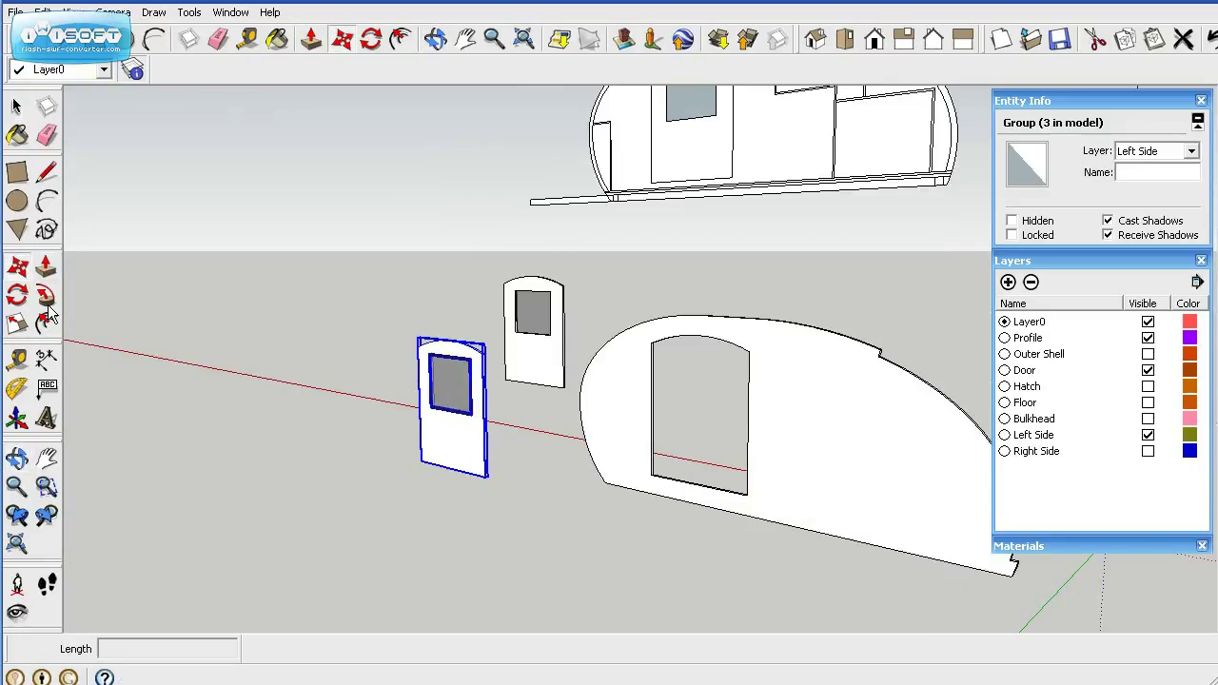
{"action": "scroll", "coordinate": [523, 513], "scroll_direction": "up", "scroll_amount": 3}
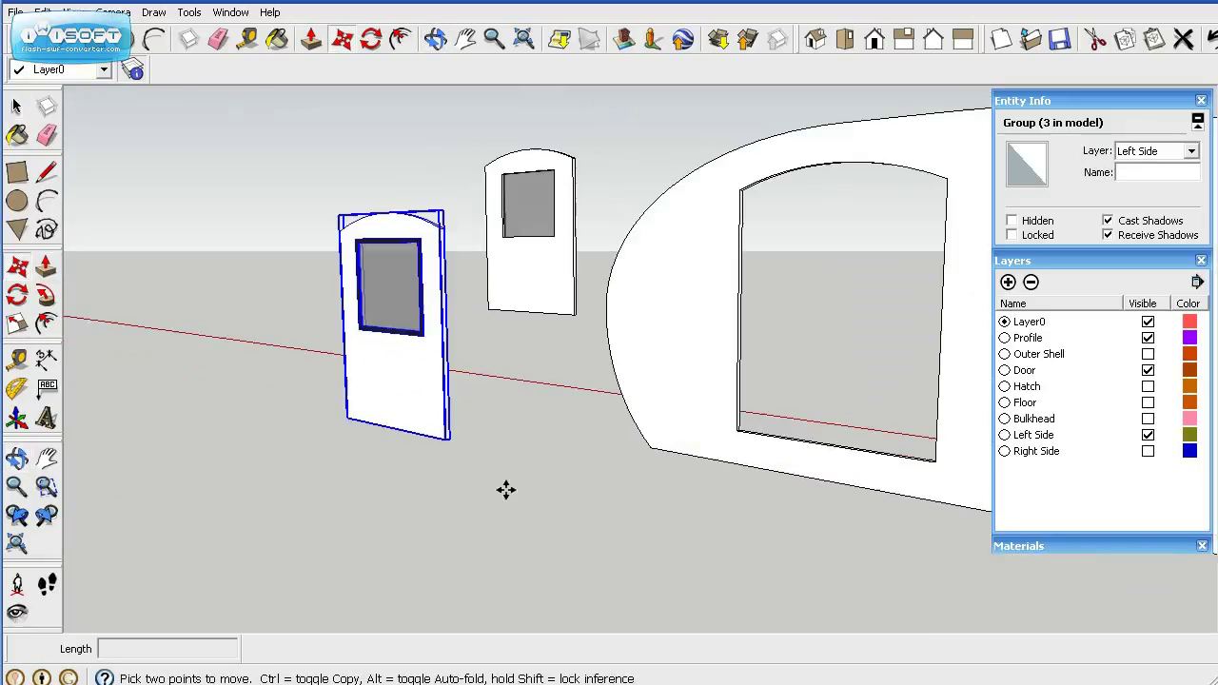
{"action": "left_click", "coordinate": [447, 436]}
{"action": "left_click", "coordinate": [935, 459]}
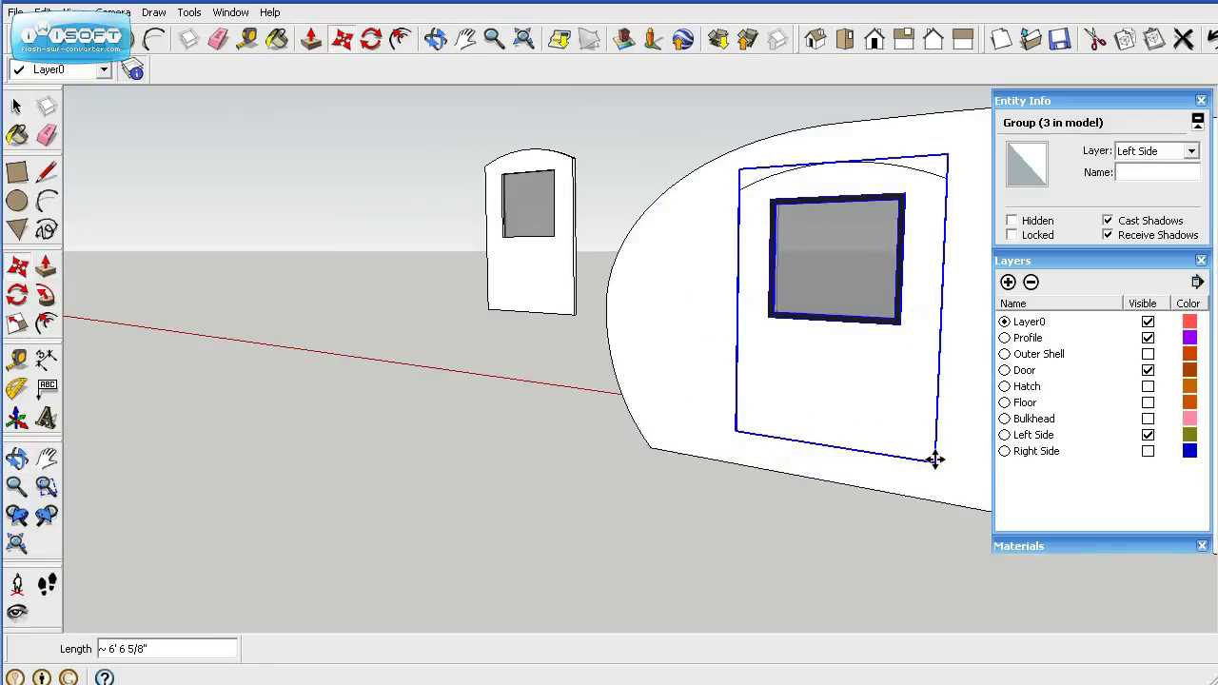
{"action": "left_click", "coordinate": [16, 107]}
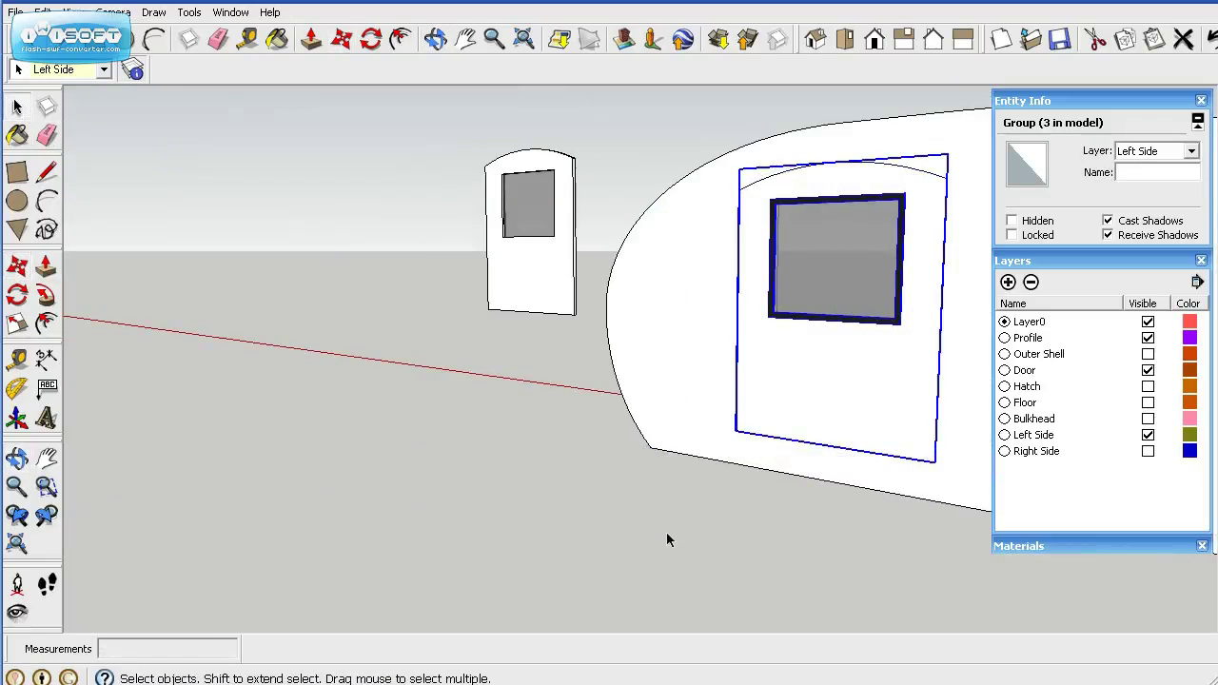
{"action": "left_click", "coordinate": [647, 512]}
{"action": "scroll", "coordinate": [657, 514], "scroll_direction": "down", "scroll_amount": 3}
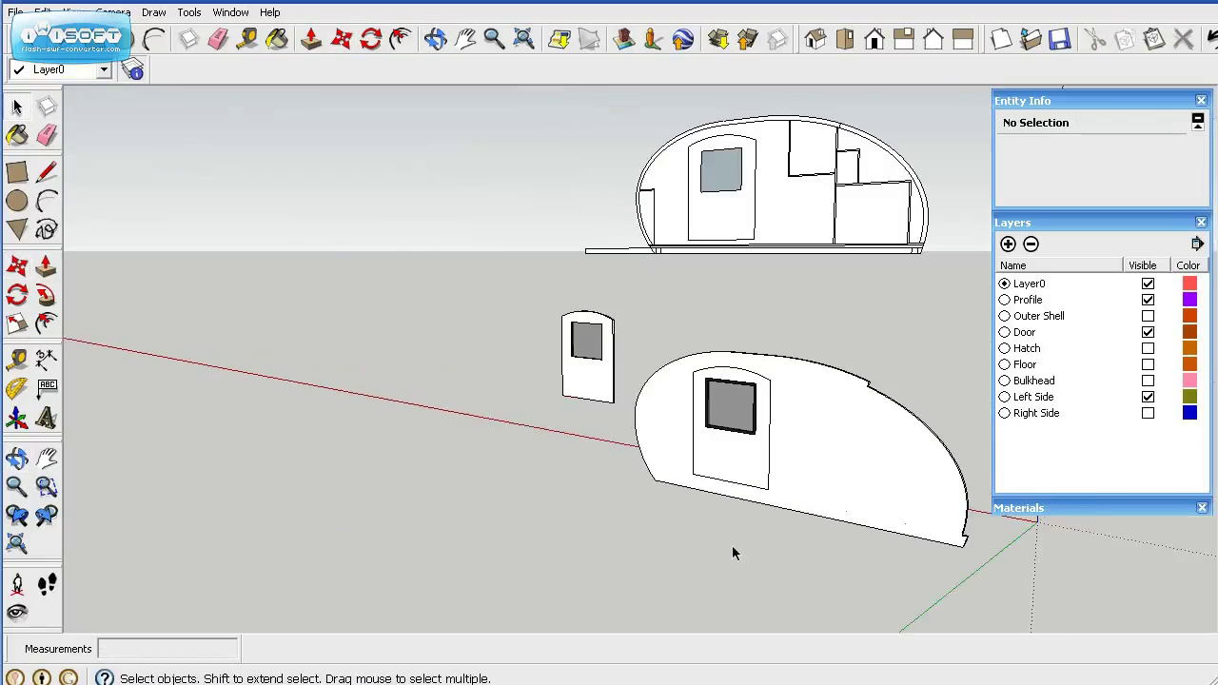
Combine the left side panel and its fitted door into one group.
{"action": "middle_click_drag", "start_coordinate": [732, 545], "coordinate": [701, 485]}
{"action": "scroll", "coordinate": [658, 486], "scroll_direction": "down", "scroll_amount": 2}
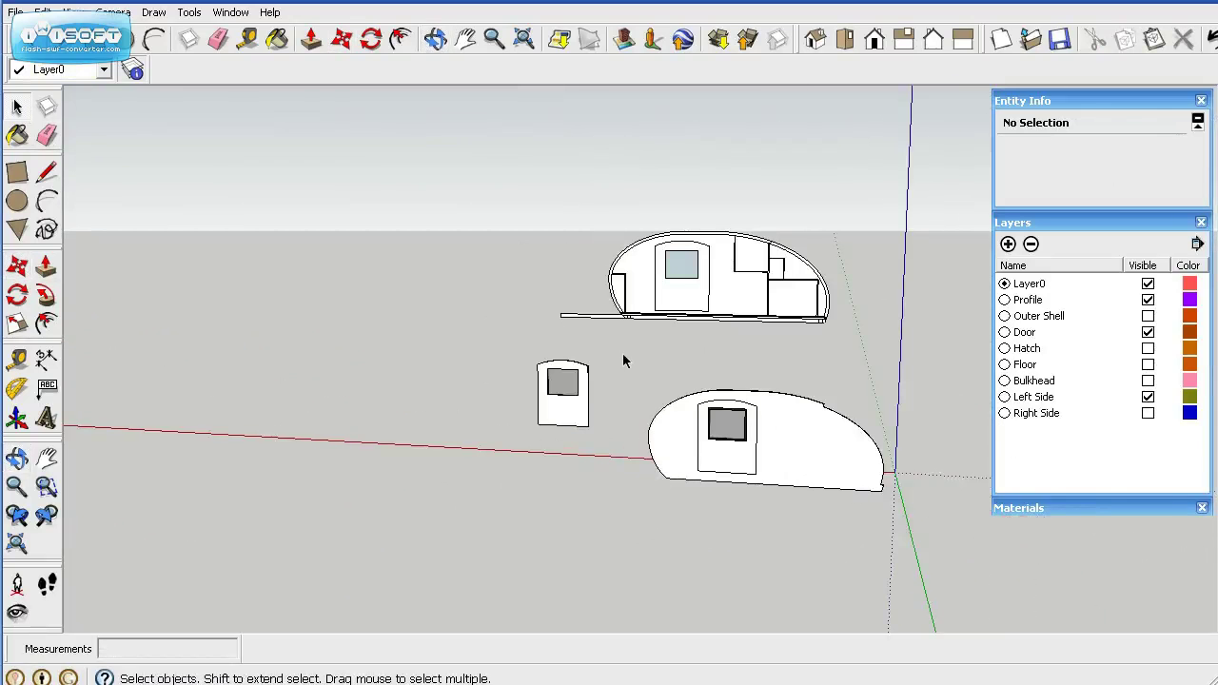
{"action": "left_click_drag", "start_coordinate": [623, 353], "coordinate": [909, 537]}
{"action": "right_click", "coordinate": [802, 455]}
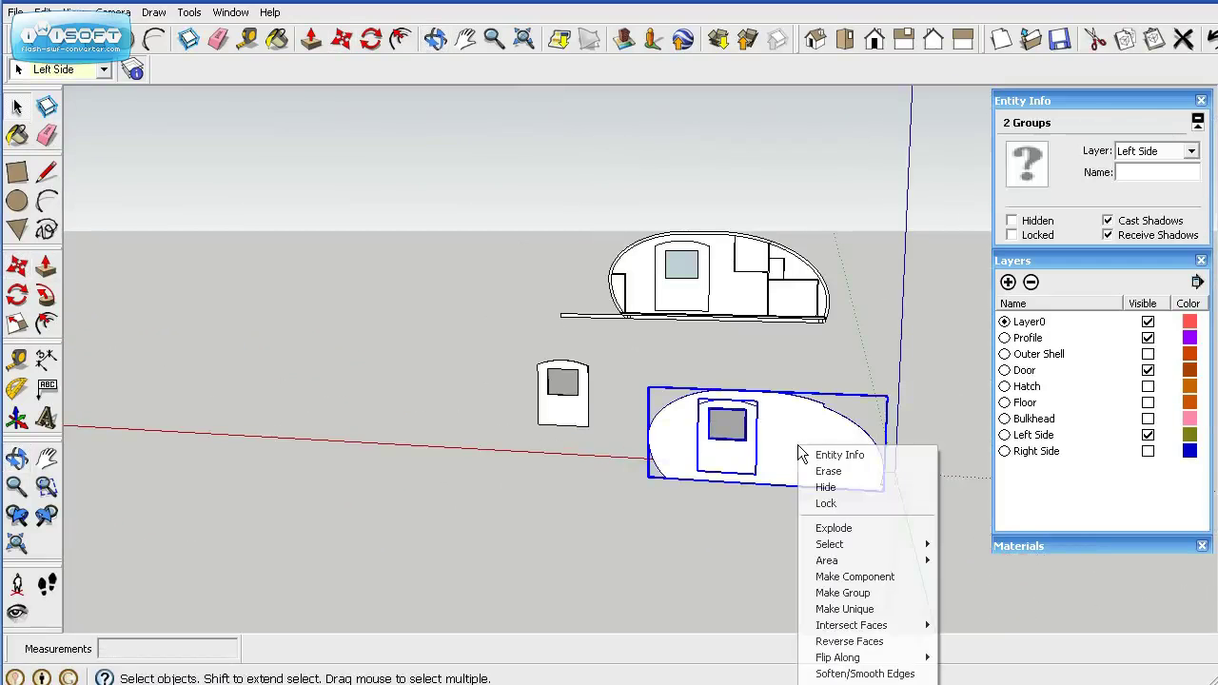
{"action": "left_click", "coordinate": [842, 593]}
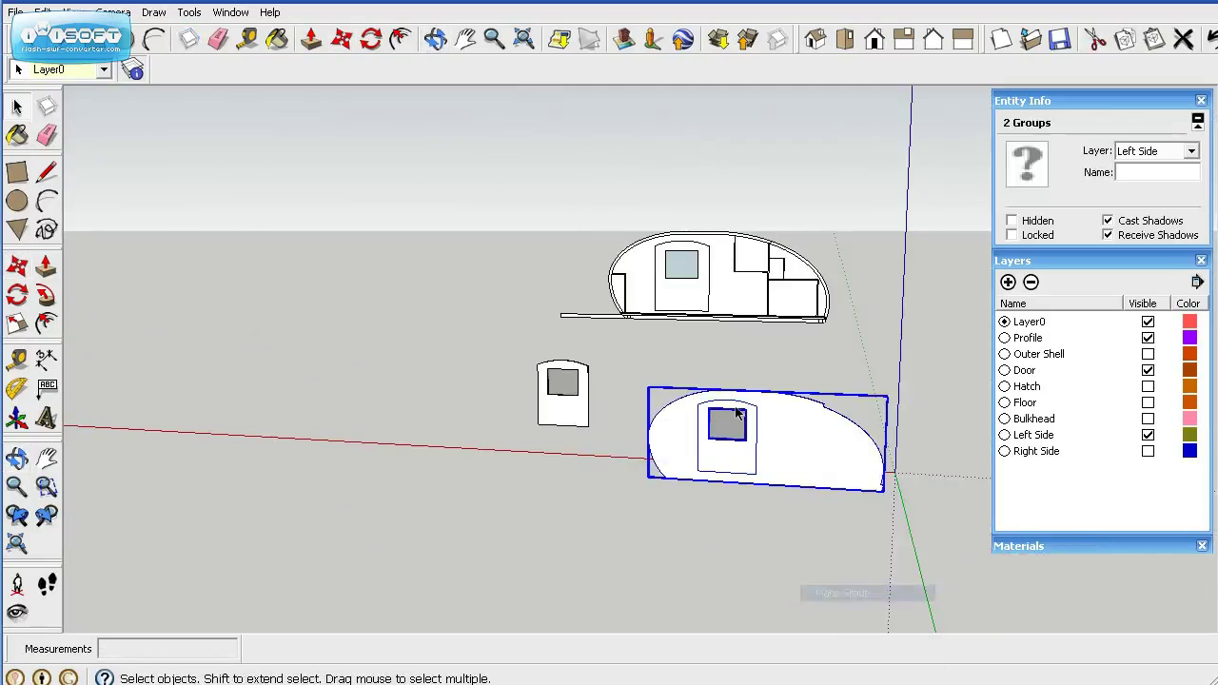
Delete the leftover original door group and remove the Door layer.
{"action": "left_click", "coordinate": [578, 422]}
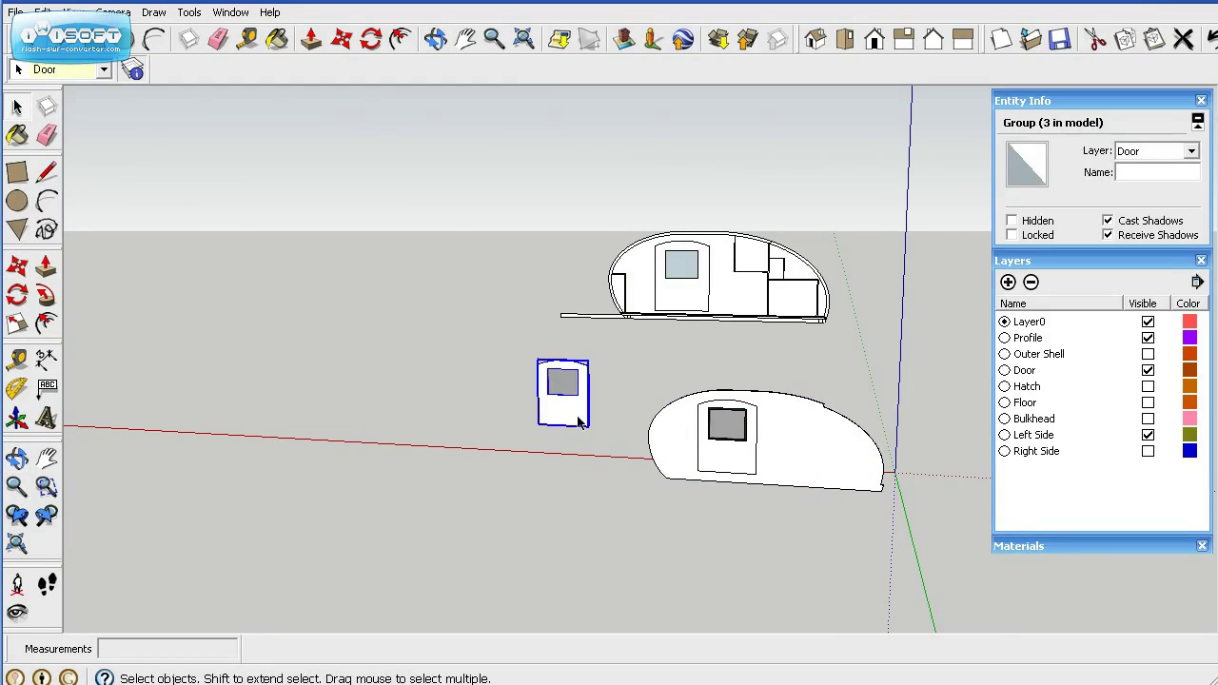
{"action": "key", "text": "Delete"}
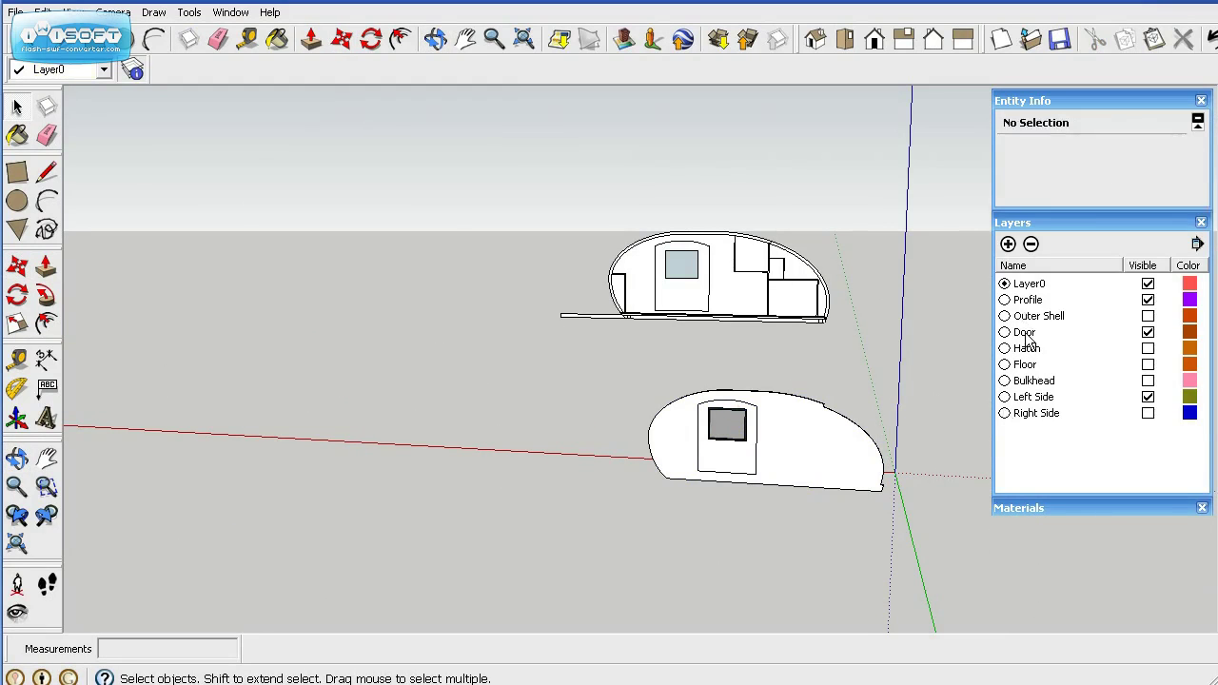
{"action": "left_click", "coordinate": [1148, 333]}
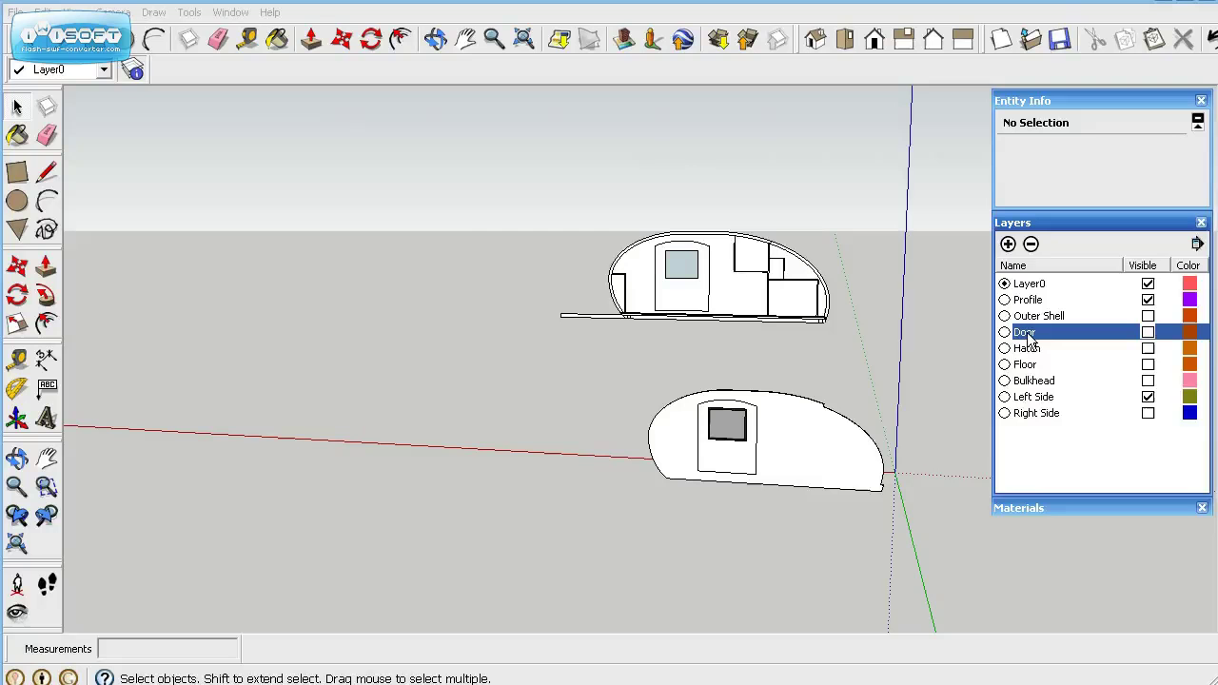
{"action": "left_click", "coordinate": [1031, 244]}
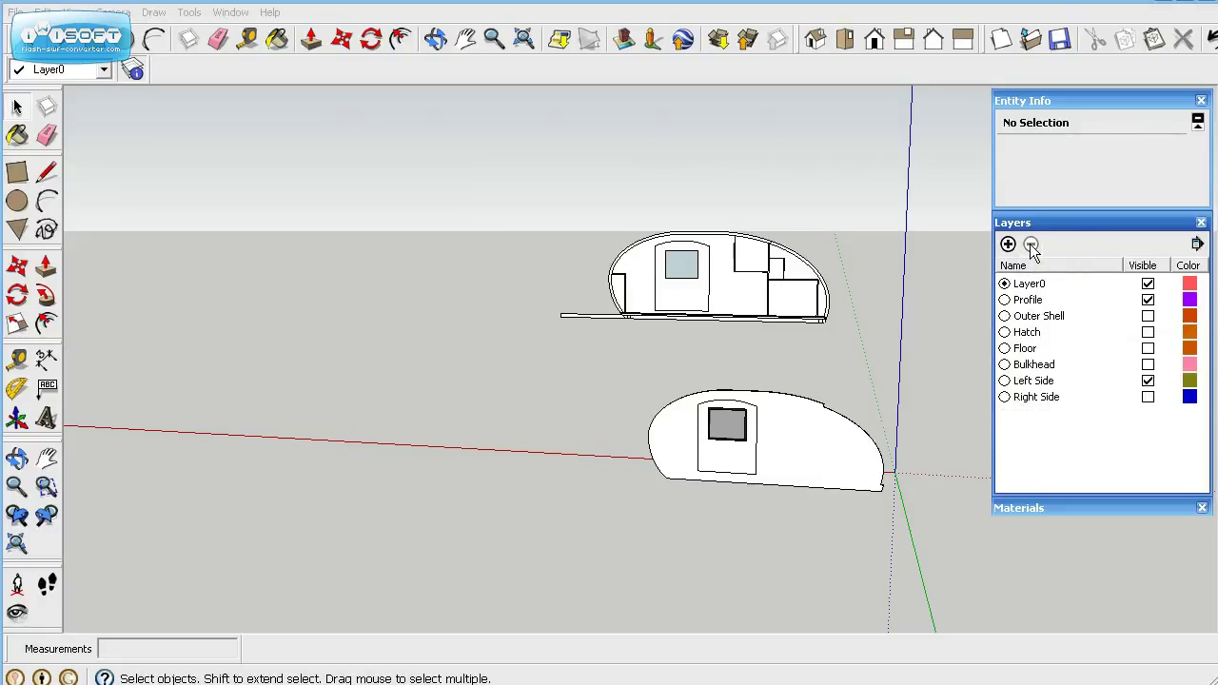
Collapse Entity Info and make the Floor layer visible.
{"action": "left_click", "coordinate": [1071, 225]}
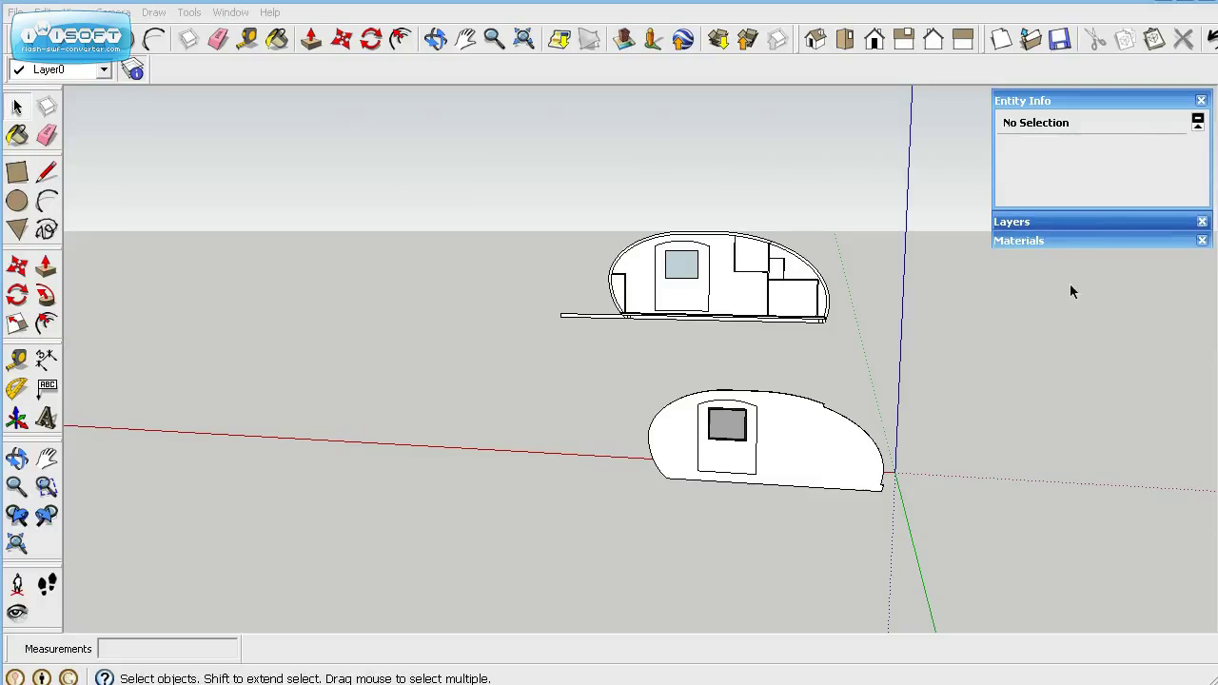
{"action": "left_click", "coordinate": [1101, 218]}
{"action": "left_click", "coordinate": [1110, 99]}
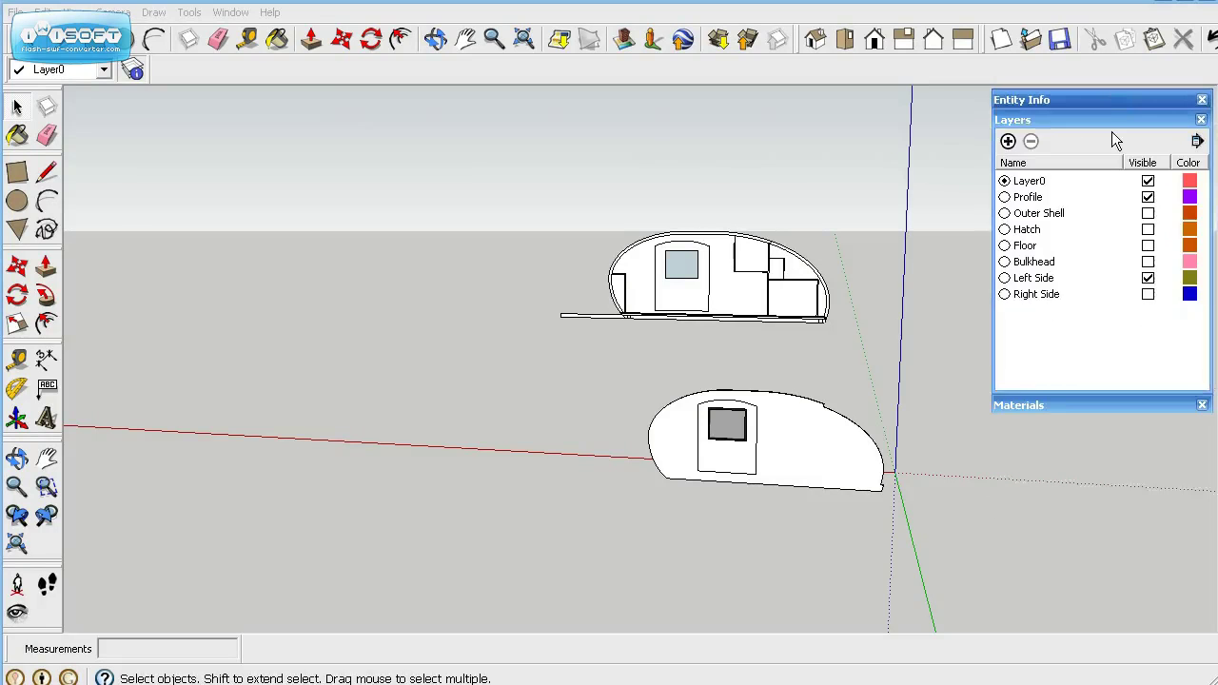
{"action": "left_click", "coordinate": [1147, 245]}
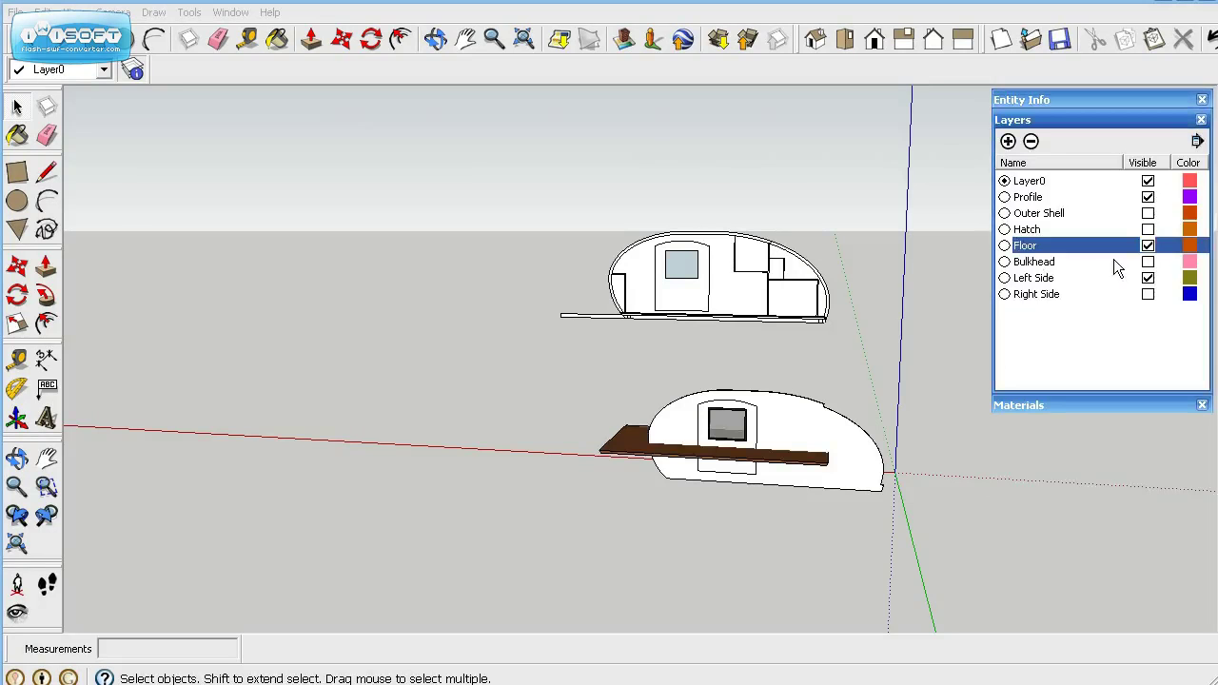
Move the floor by its rear upper corner to the inner corner of the notch at the left side panel's lower rear end.
{"action": "middle_click_drag", "start_coordinate": [904, 446], "coordinate": [355, 452]}
{"action": "scroll", "coordinate": [582, 497], "scroll_direction": "up", "scroll_amount": 5}
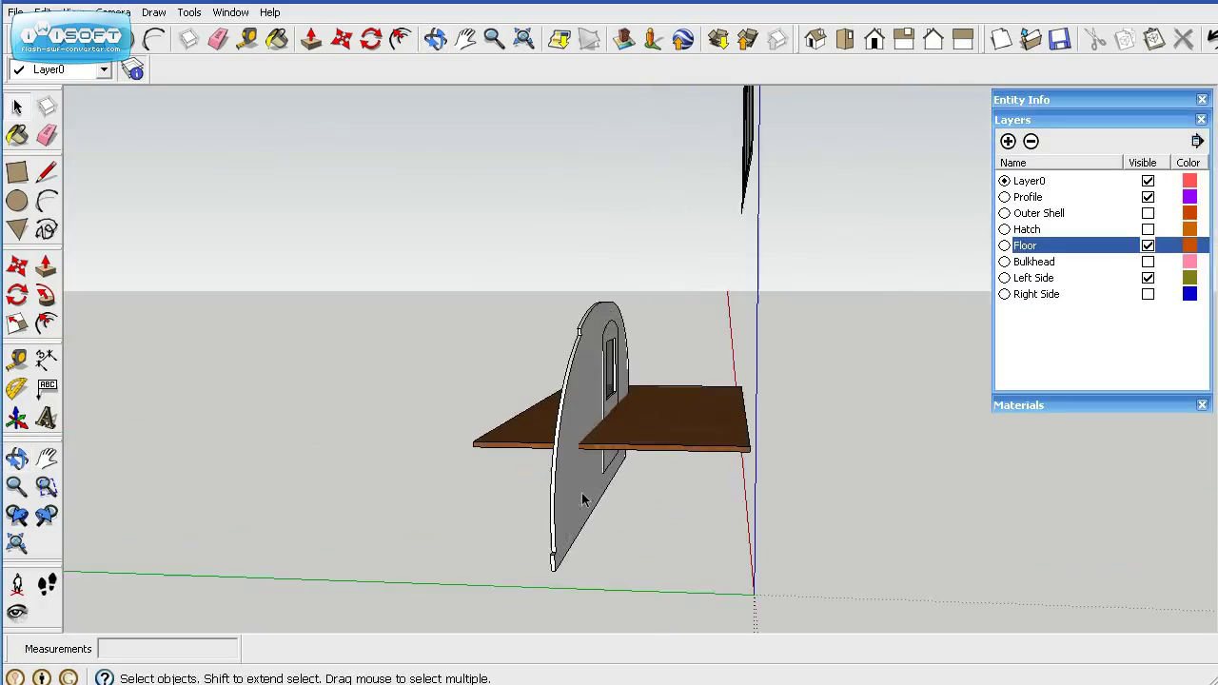
{"action": "left_click", "coordinate": [16, 267]}
{"action": "left_click", "coordinate": [416, 412]}
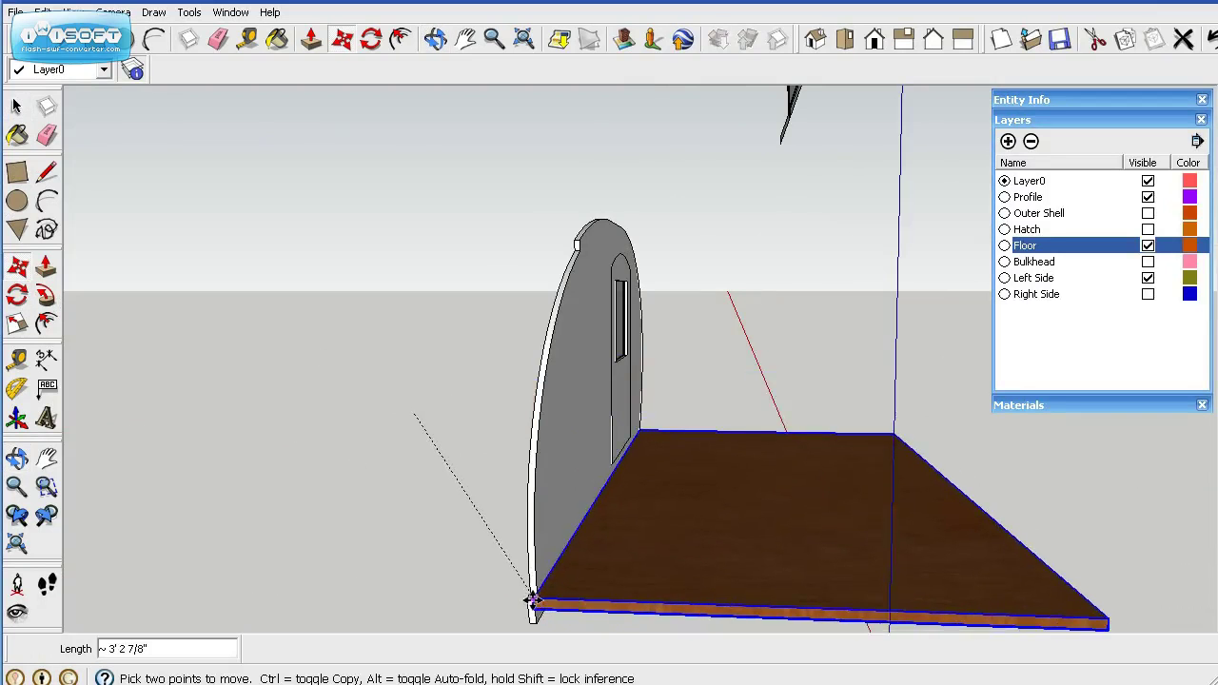
{"action": "left_click", "coordinate": [532, 600]}
Examine the joint between the floor's rear corner and the left side panel's notch up close and from the other side.
{"action": "scroll", "coordinate": [427, 564], "scroll_direction": "up", "scroll_amount": 1}
{"action": "middle_click_drag", "start_coordinate": [429, 559], "coordinate": [438, 536]}
{"action": "scroll", "coordinate": [514, 612], "scroll_direction": "up", "scroll_amount": 6}
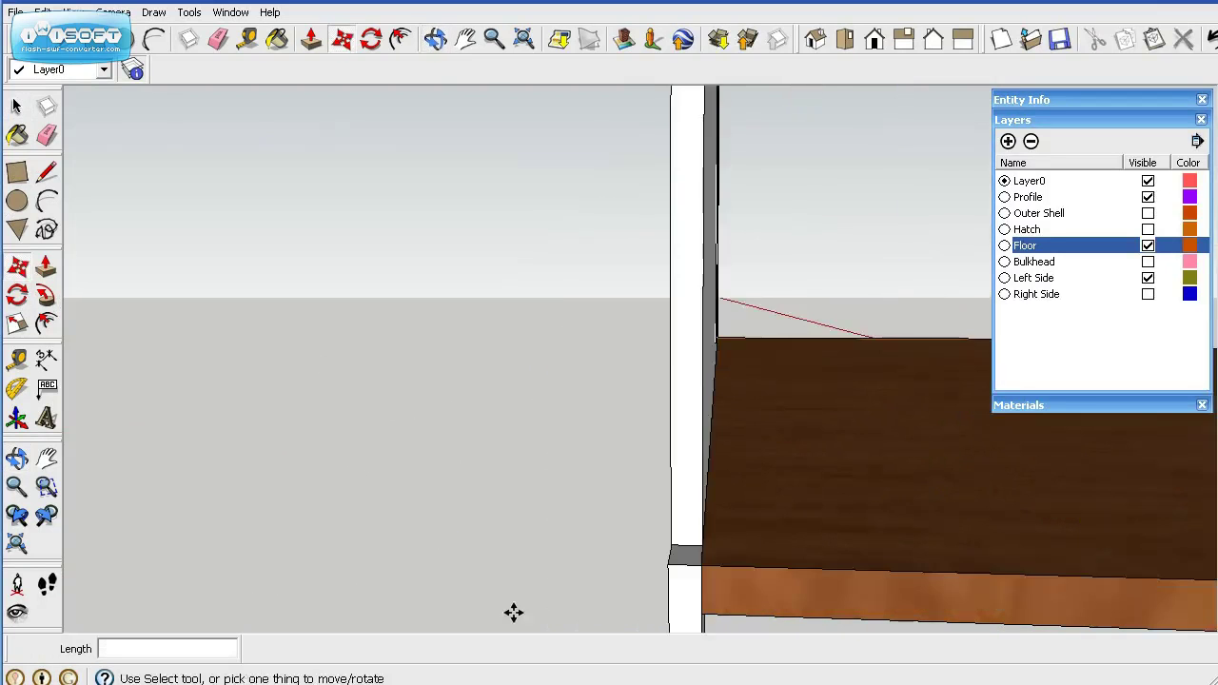
{"action": "scroll", "coordinate": [644, 612], "scroll_direction": "up", "scroll_amount": 4}
{"action": "scroll", "coordinate": [644, 612], "scroll_direction": "down", "scroll_amount": 7}
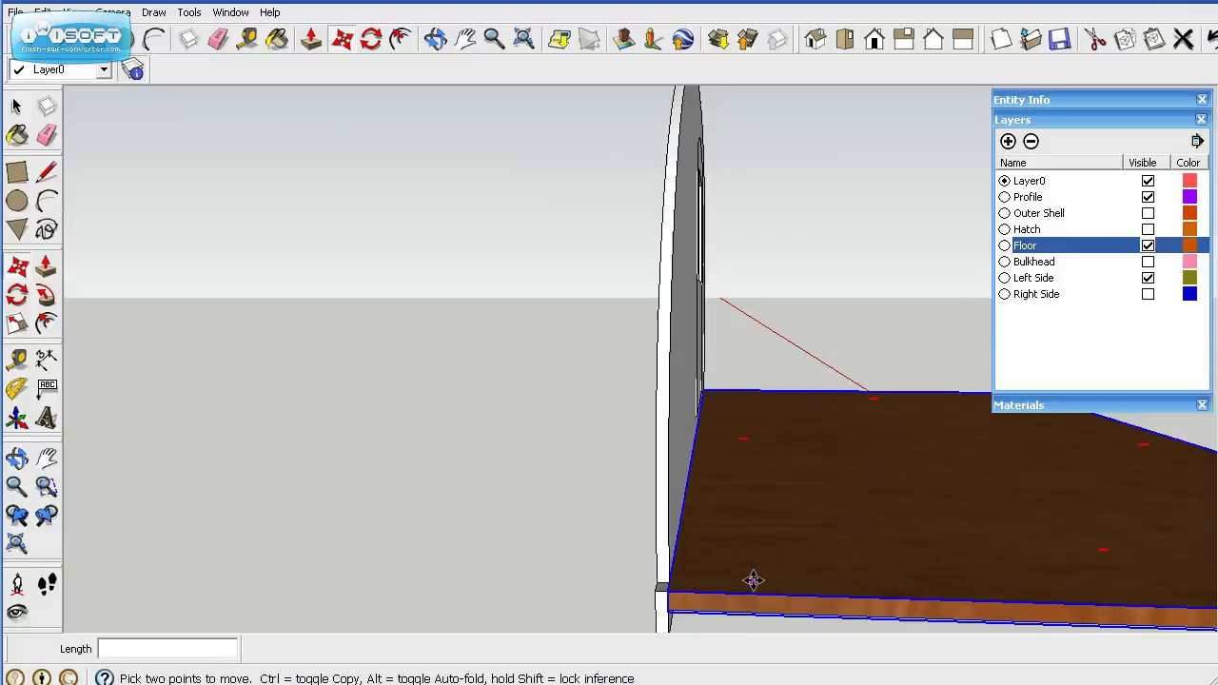
{"action": "scroll", "coordinate": [799, 566], "scroll_direction": "down", "scroll_amount": 1}
{"action": "middle_click_drag", "start_coordinate": [828, 554], "coordinate": [552, 514]}
{"action": "scroll", "coordinate": [561, 512], "scroll_direction": "down", "scroll_amount": 5}
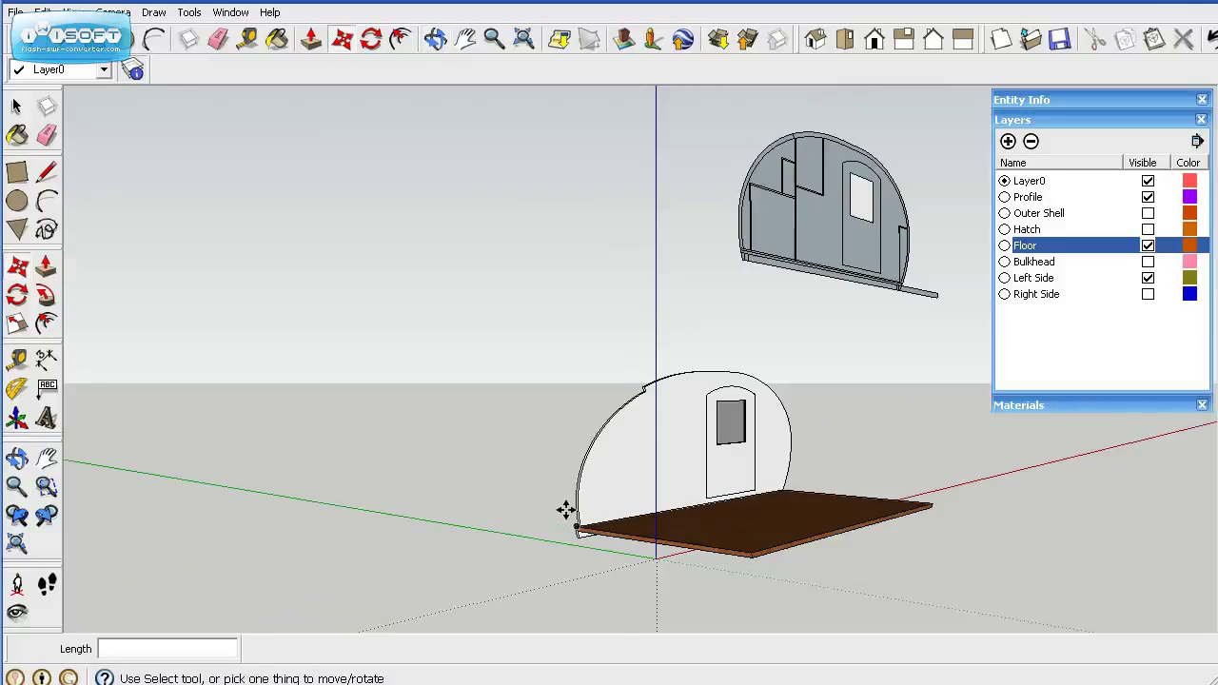
Place a guide line on the floor parallel to its rear edge at a 5-inch offset.
{"action": "middle_click_drag", "start_coordinate": [755, 587], "coordinate": [614, 647]}
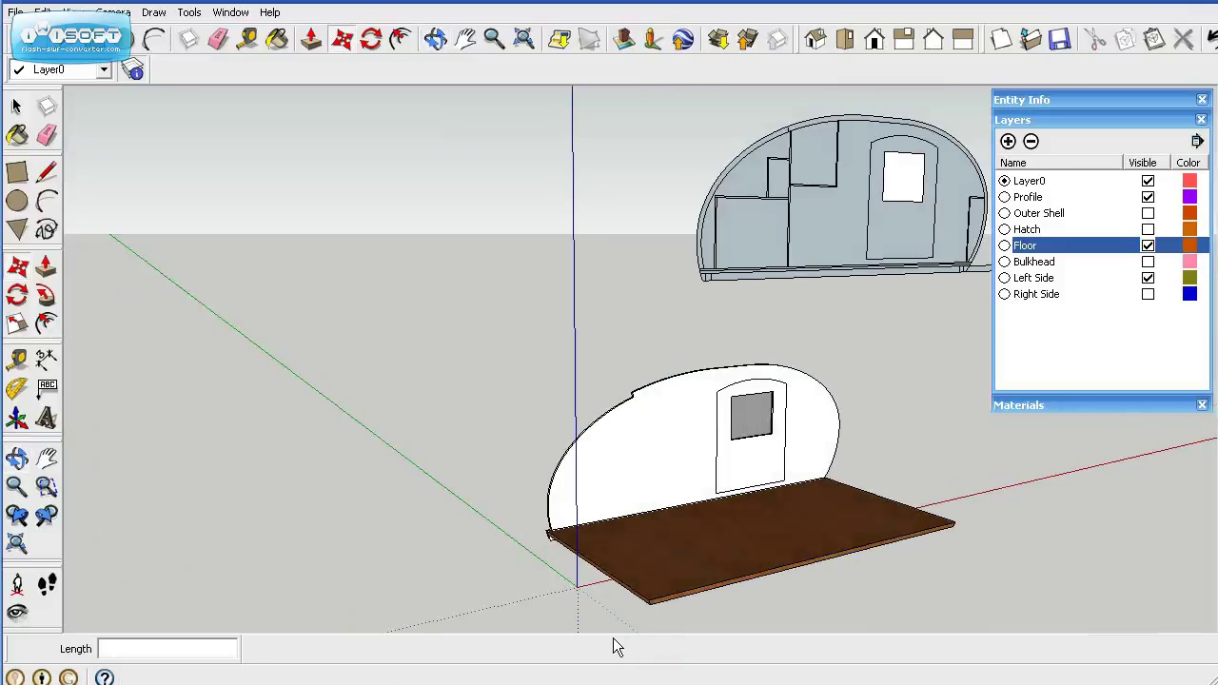
{"action": "left_click", "coordinate": [17, 359]}
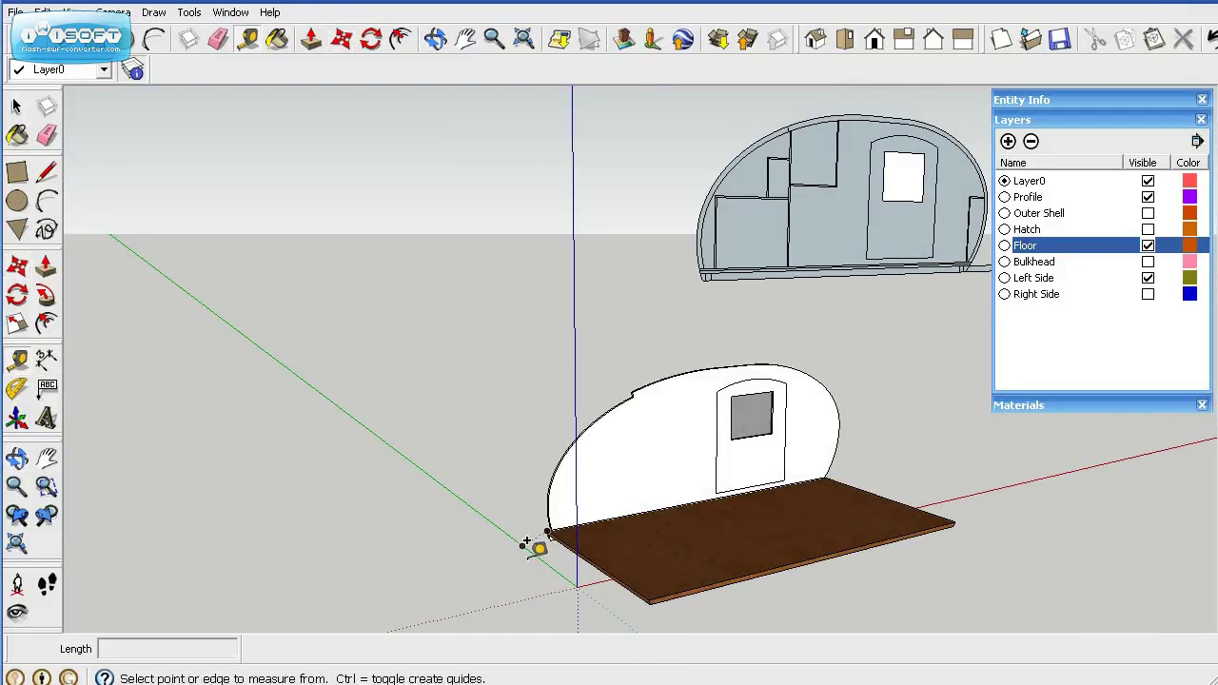
{"action": "scroll", "coordinate": [619, 628], "scroll_direction": "up", "scroll_amount": 6}
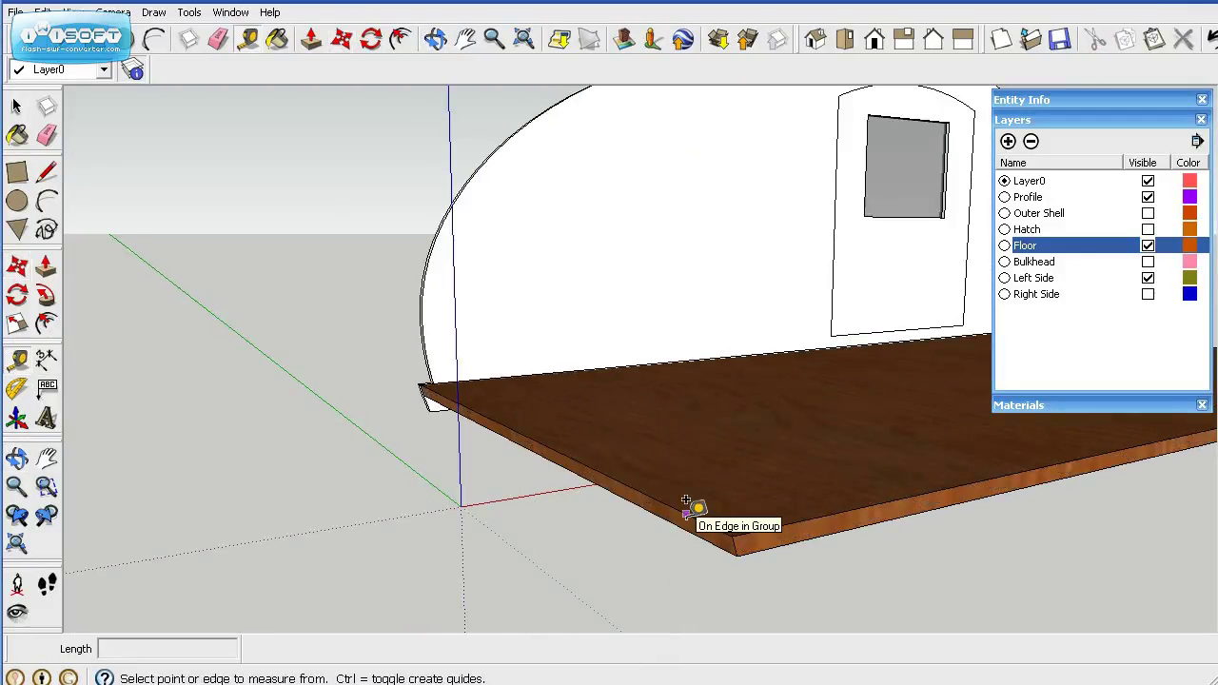
{"action": "left_click", "coordinate": [684, 510]}
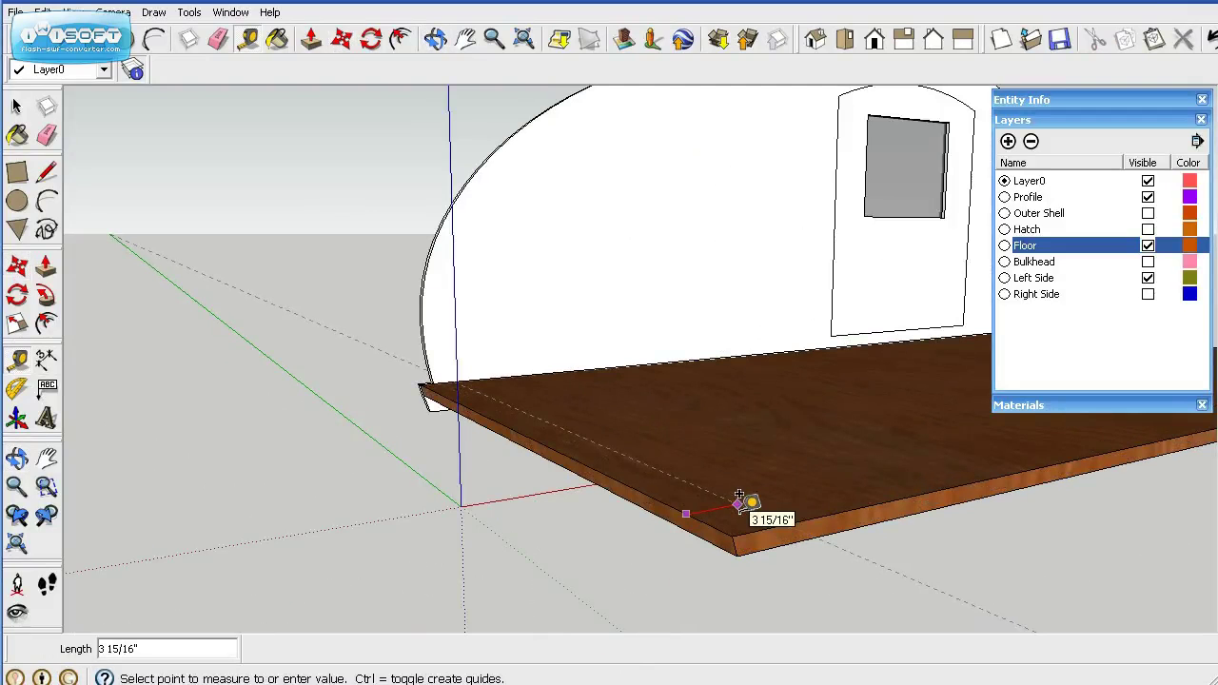
{"action": "key", "text": "Return"}
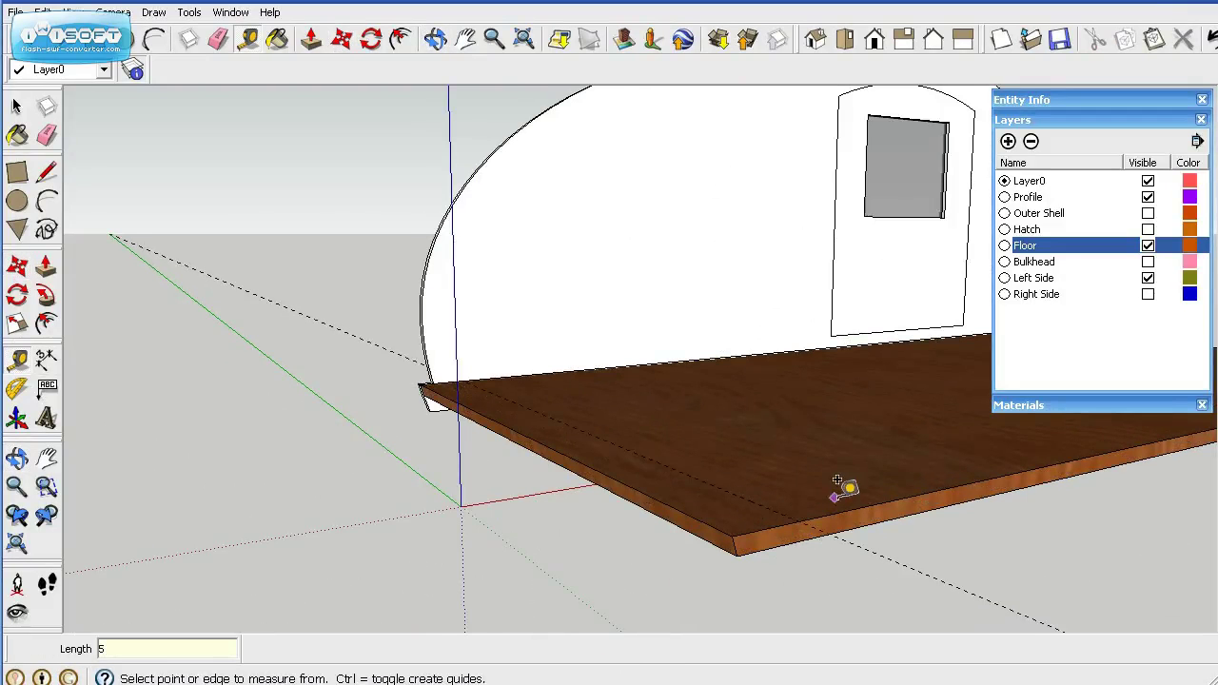
Make the Bulkhead layer visible with the floor's rear edge and guide line in view.
{"action": "scroll", "coordinate": [837, 495], "scroll_direction": "up", "scroll_amount": 1}
{"action": "middle_click_drag", "start_coordinate": [780, 476], "coordinate": [1008, 533]}
{"action": "left_click", "coordinate": [1147, 262]}
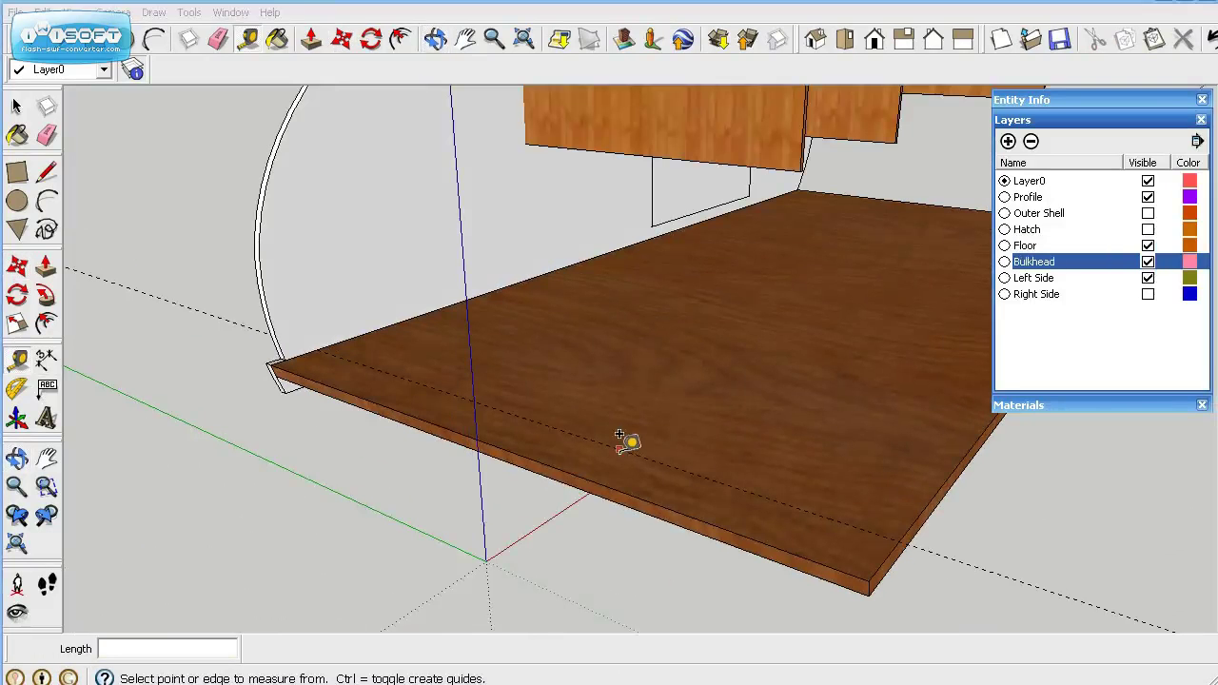
{"action": "middle_click_drag", "start_coordinate": [634, 427], "coordinate": [686, 399]}
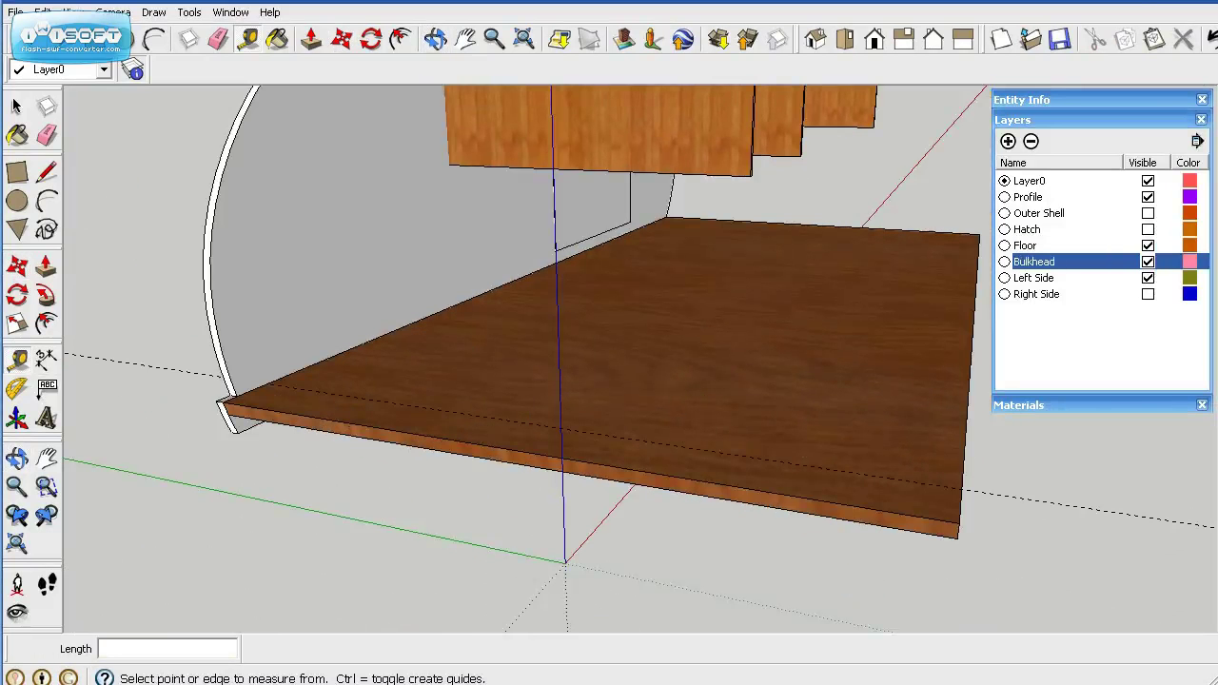
Move the bulkhead group by its lower corner onto the floor's guide line near the left side panel.
{"action": "left_click", "coordinate": [16, 267]}
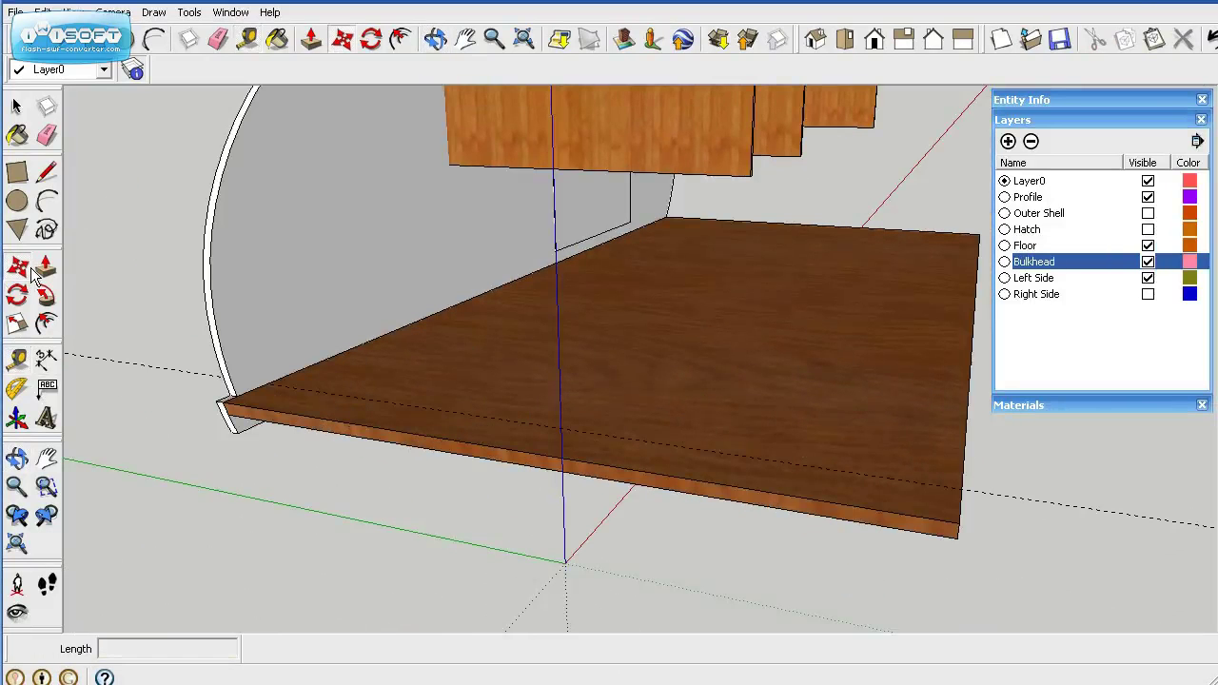
{"action": "left_click", "coordinate": [580, 130]}
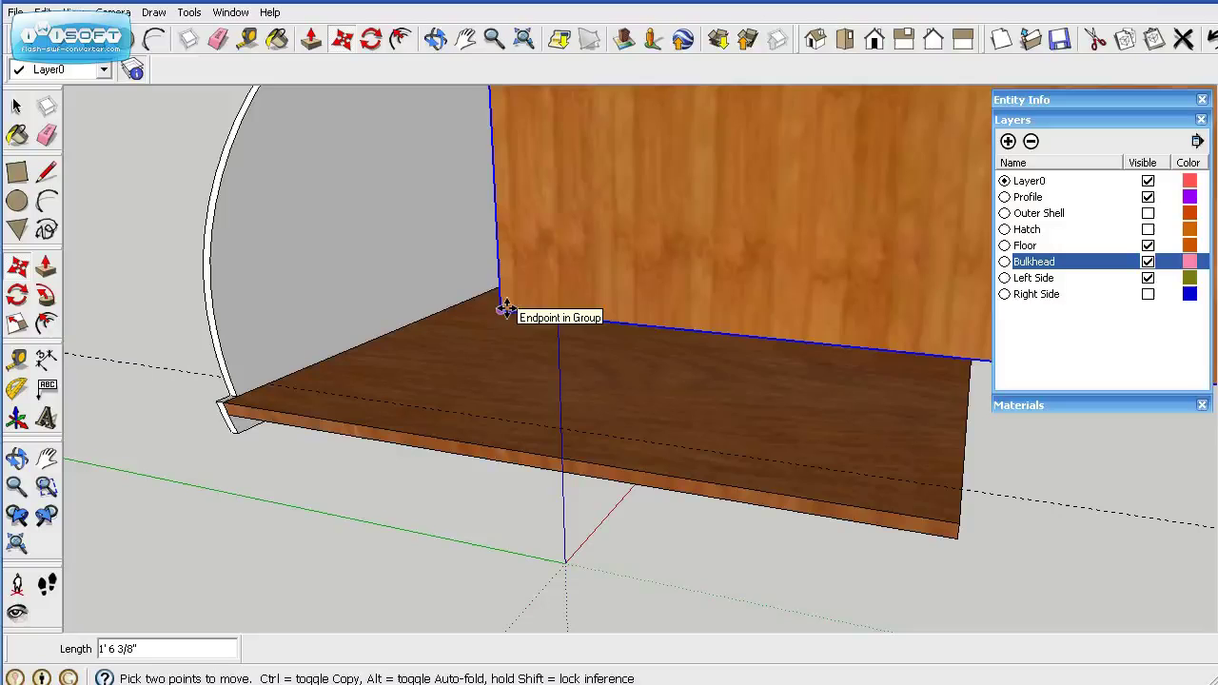
{"action": "left_click", "coordinate": [480, 318]}
{"action": "scroll", "coordinate": [321, 378], "scroll_direction": "up", "scroll_amount": 4}
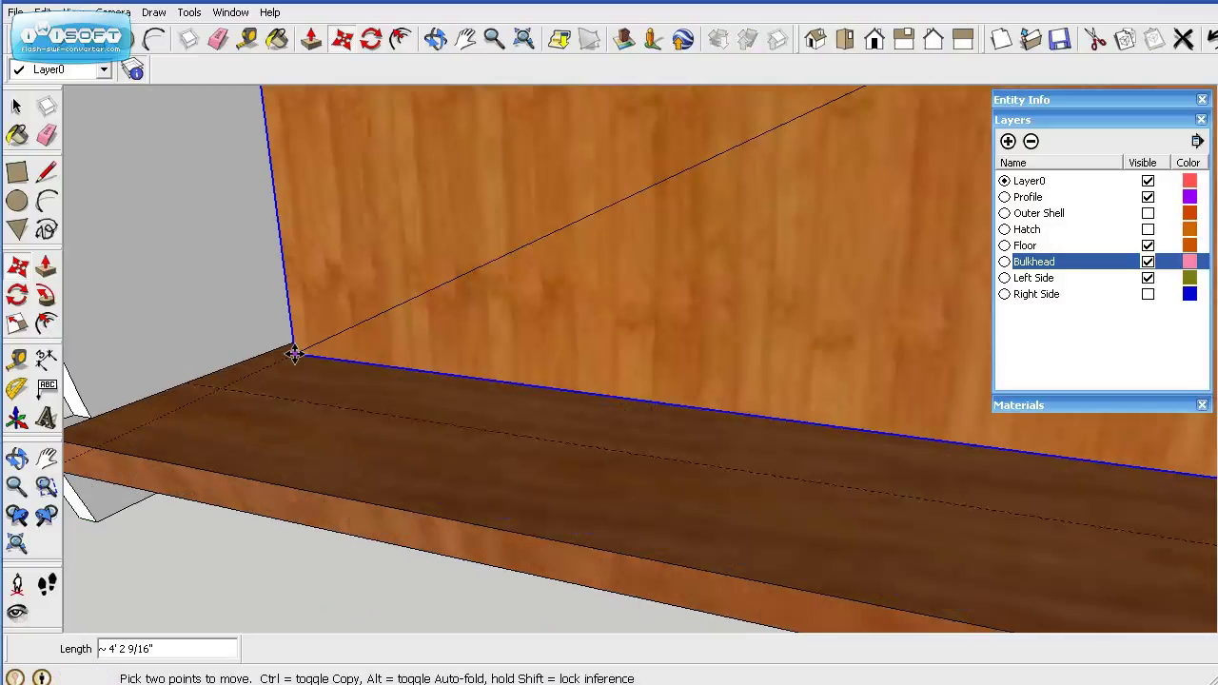
{"action": "scroll", "coordinate": [293, 354], "scroll_direction": "up", "scroll_amount": 3}
{"action": "scroll", "coordinate": [228, 376], "scroll_direction": "down", "scroll_amount": 2}
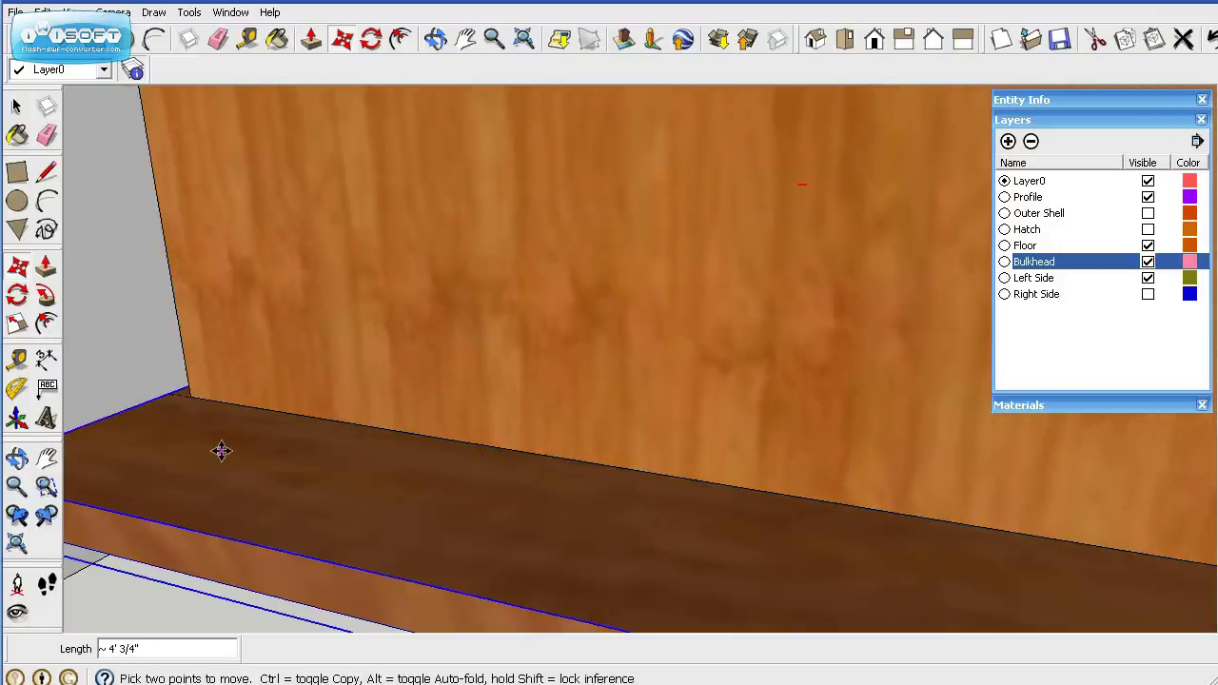
Slide the bulkhead about 5/8" sideways so its lower corner meets the left side panel's inner face.
{"action": "middle_click_drag", "start_coordinate": [220, 448], "coordinate": [93, 475]}
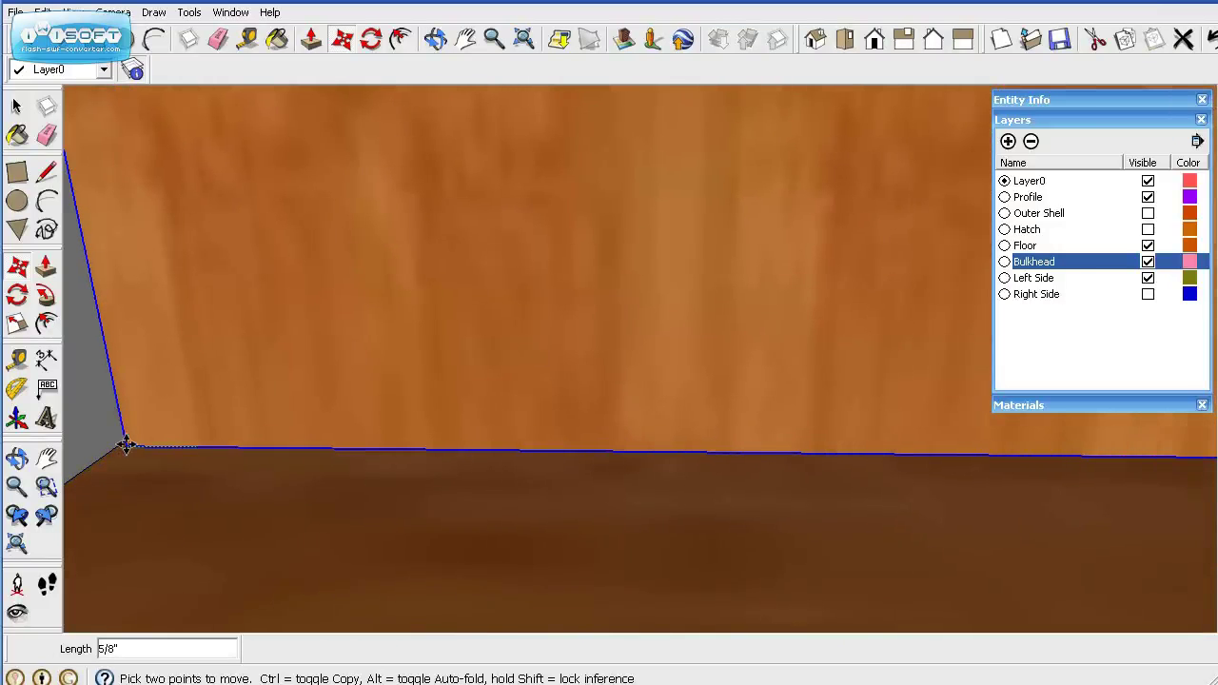
{"action": "left_click", "coordinate": [119, 444]}
{"action": "scroll", "coordinate": [119, 444], "scroll_direction": "down", "scroll_amount": 4}
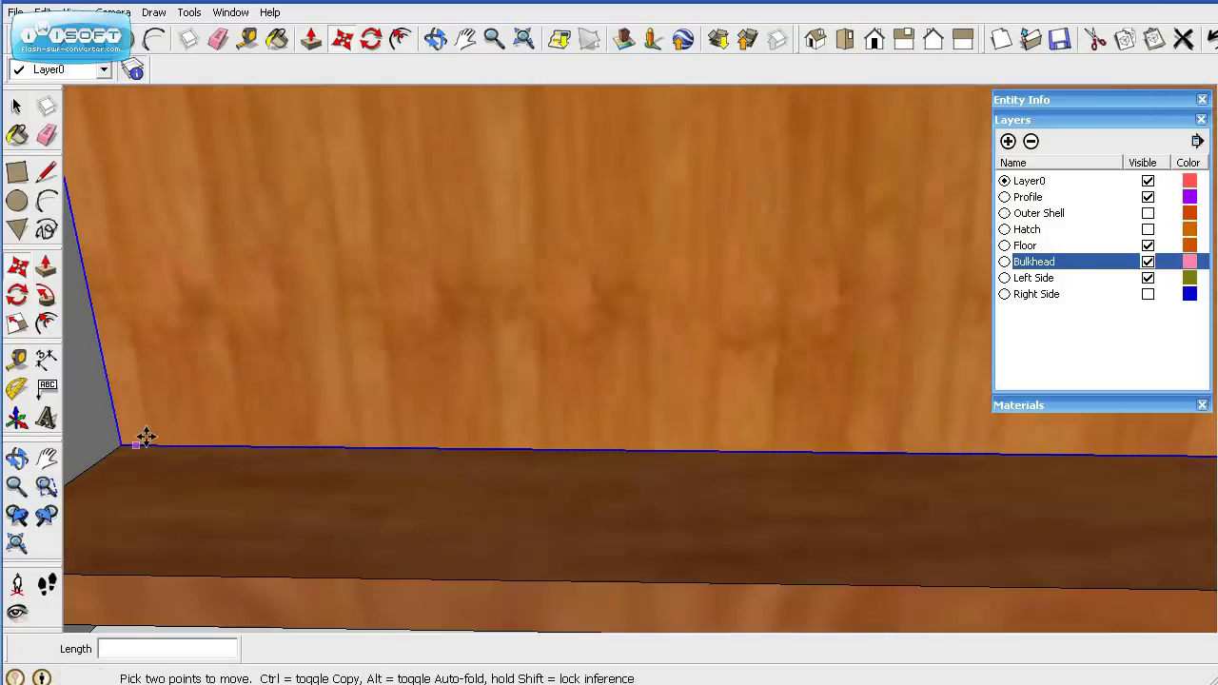
{"action": "scroll", "coordinate": [209, 449], "scroll_direction": "down", "scroll_amount": 3}
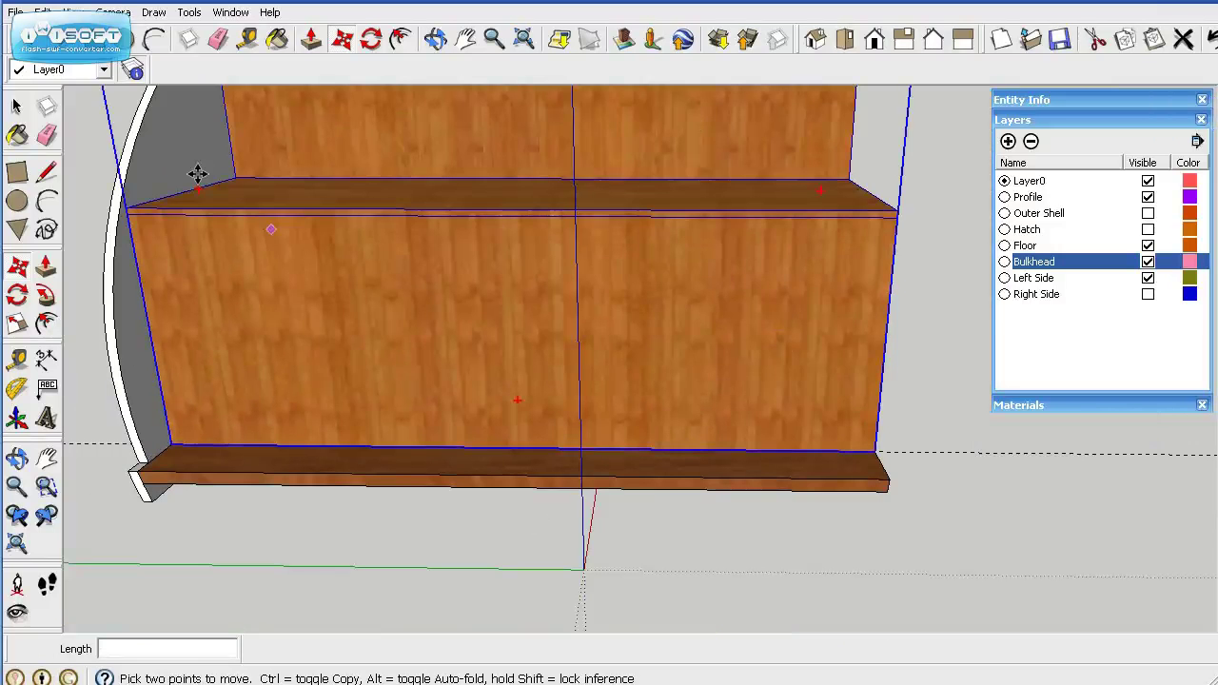
{"action": "key", "text": "space"}
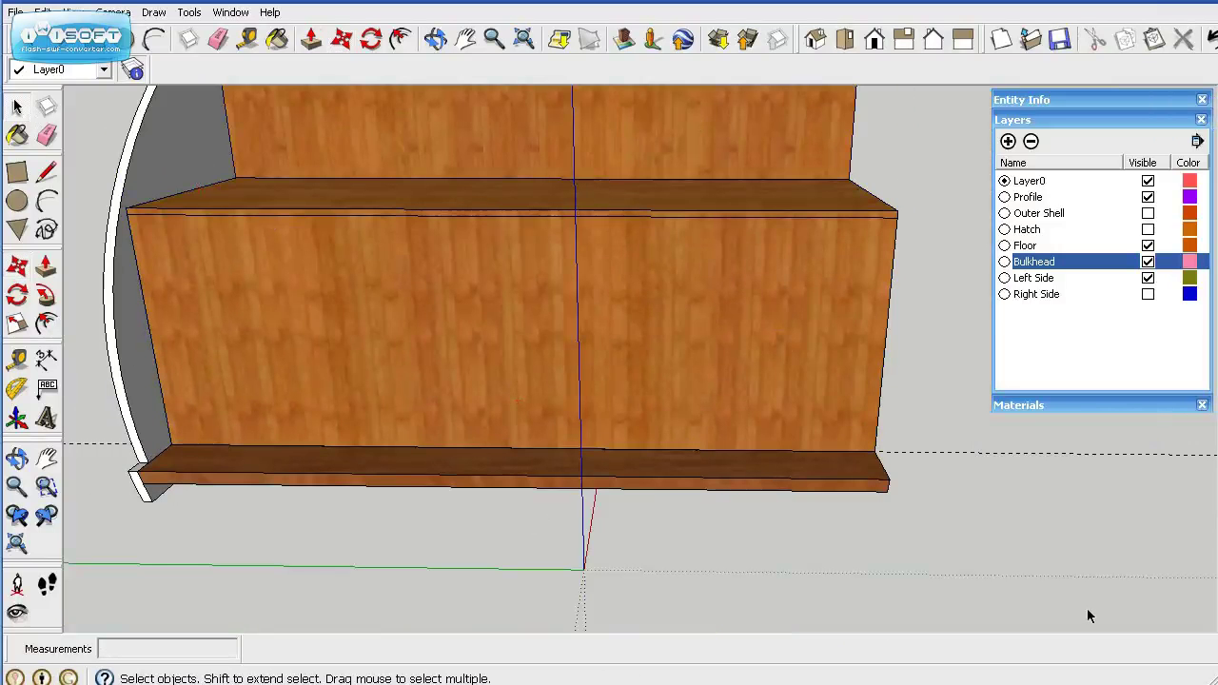
Show the Right Side layer and move the right side panel by its notch corner to the floor's matching rear corner.
{"action": "left_click", "coordinate": [1148, 295]}
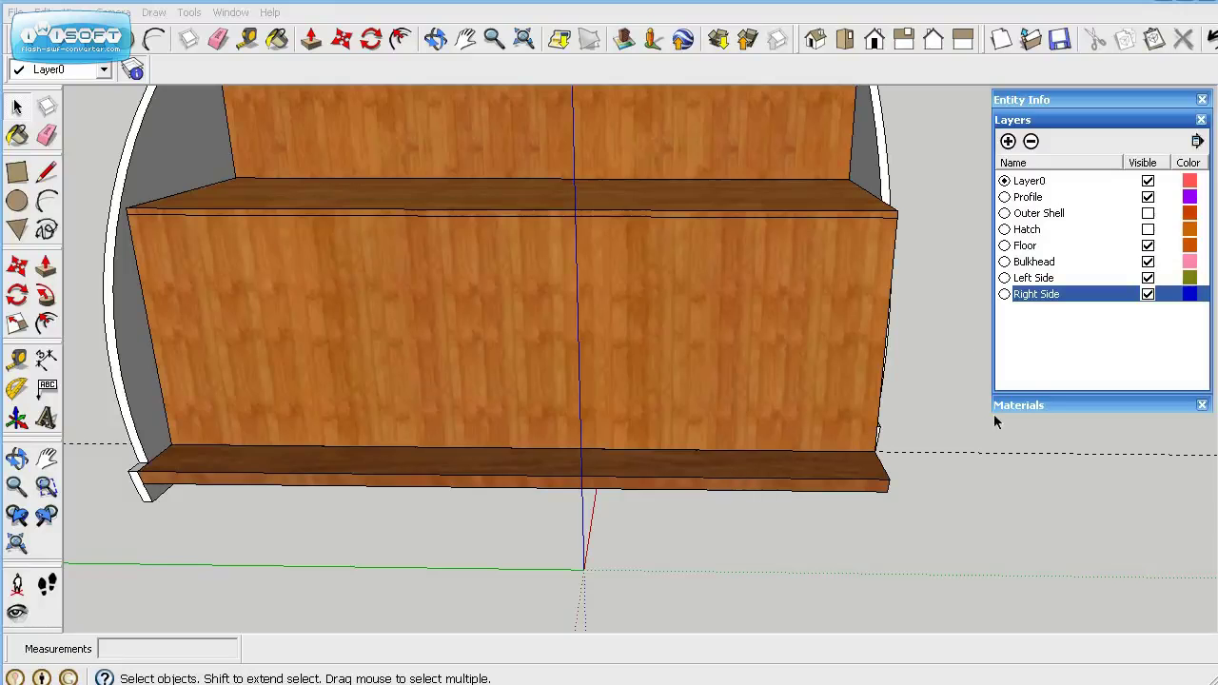
{"action": "middle_click_drag", "start_coordinate": [1001, 505], "coordinate": [875, 490]}
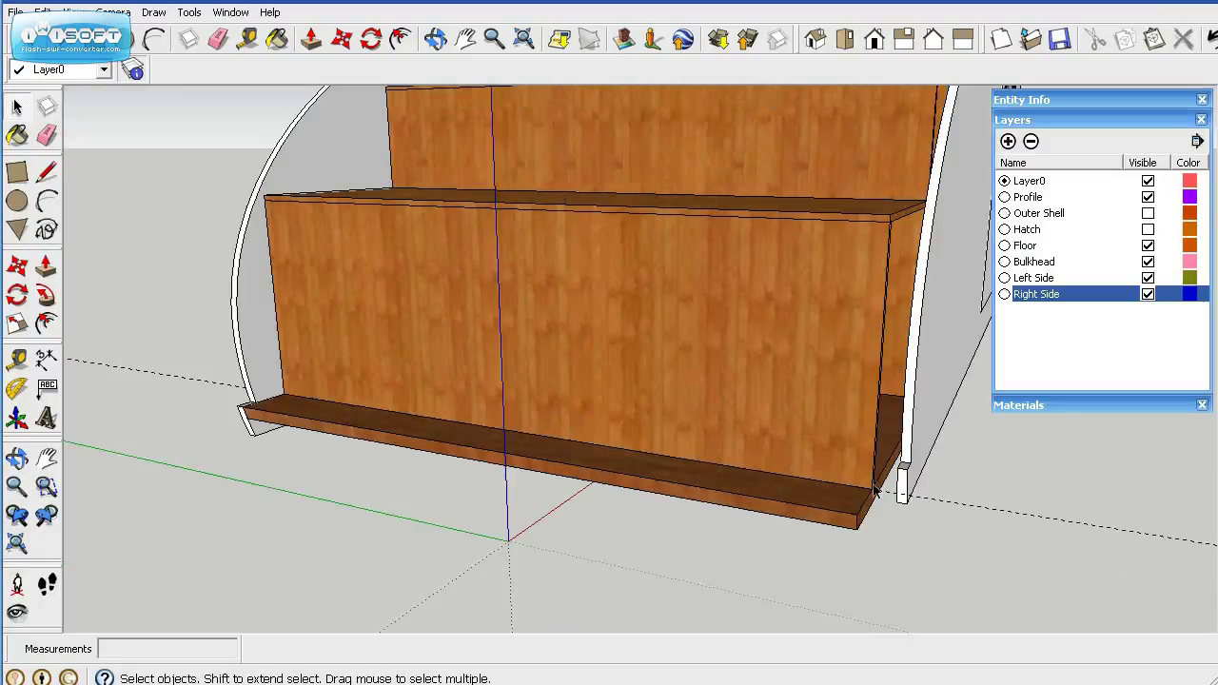
{"action": "left_click", "coordinate": [17, 268]}
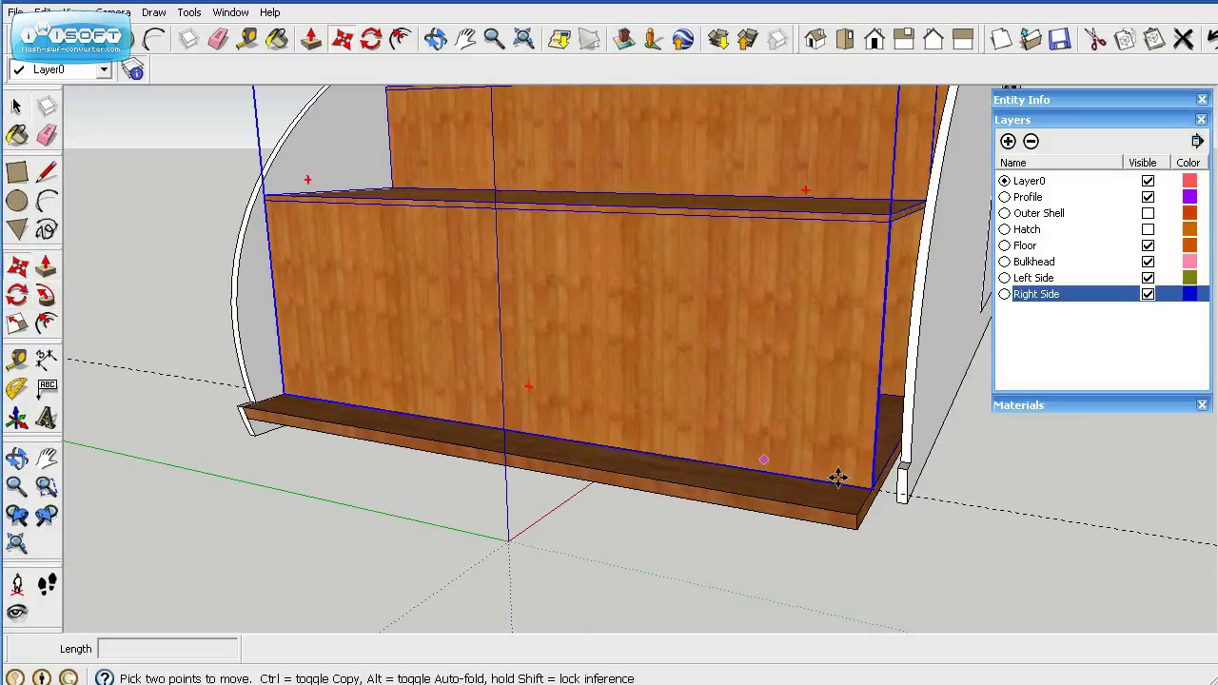
{"action": "left_click", "coordinate": [897, 467]}
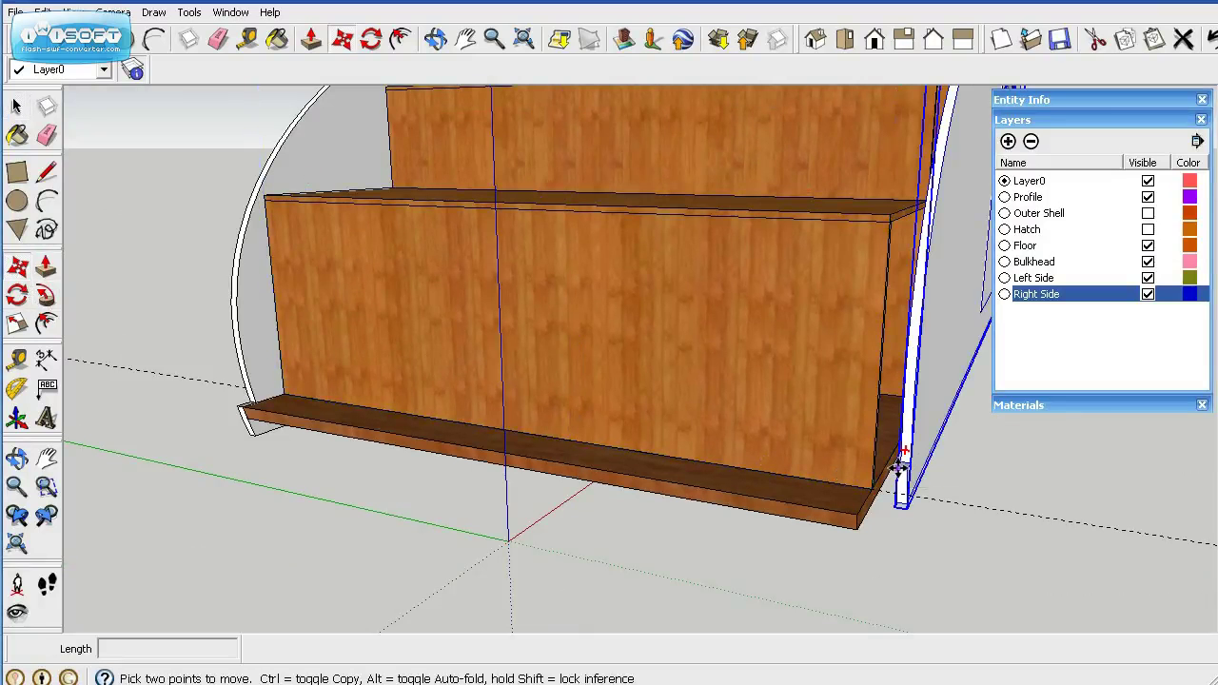
{"action": "left_click", "coordinate": [856, 514]}
{"action": "scroll", "coordinate": [861, 518], "scroll_direction": "down", "scroll_amount": 4}
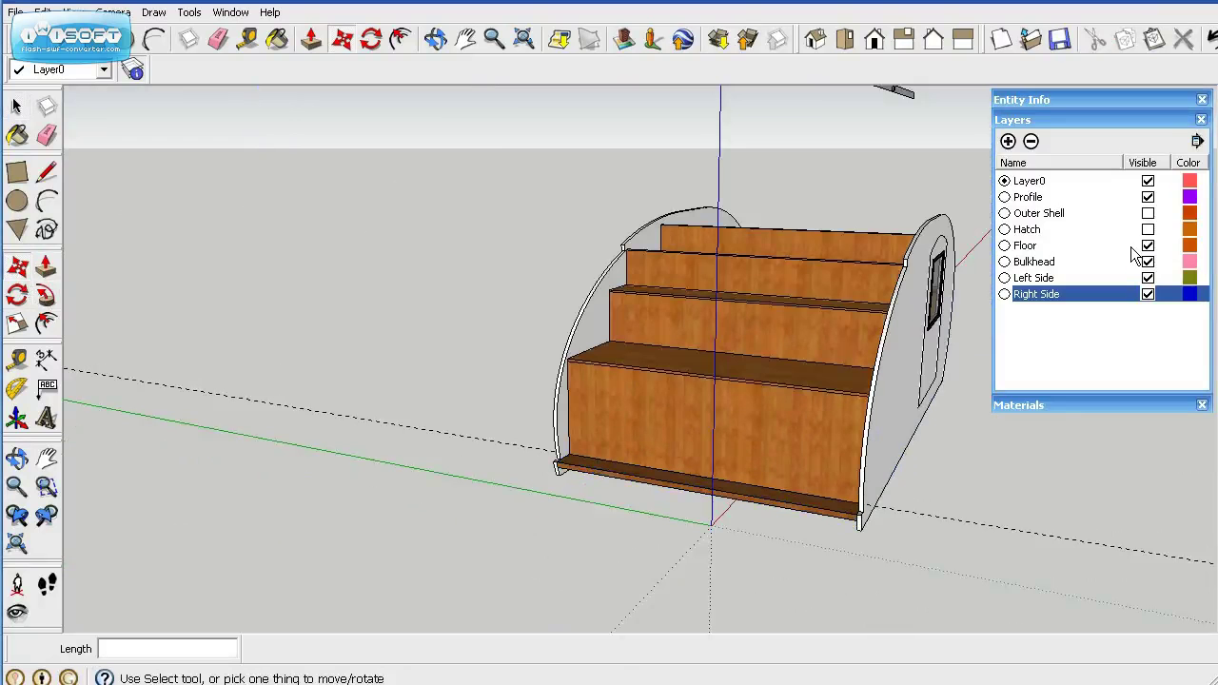
Show the Hatch layer and move the hatch by its lower corner to the floor's matching rear corner.
{"action": "left_click", "coordinate": [1148, 229]}
{"action": "left_click", "coordinate": [804, 356]}
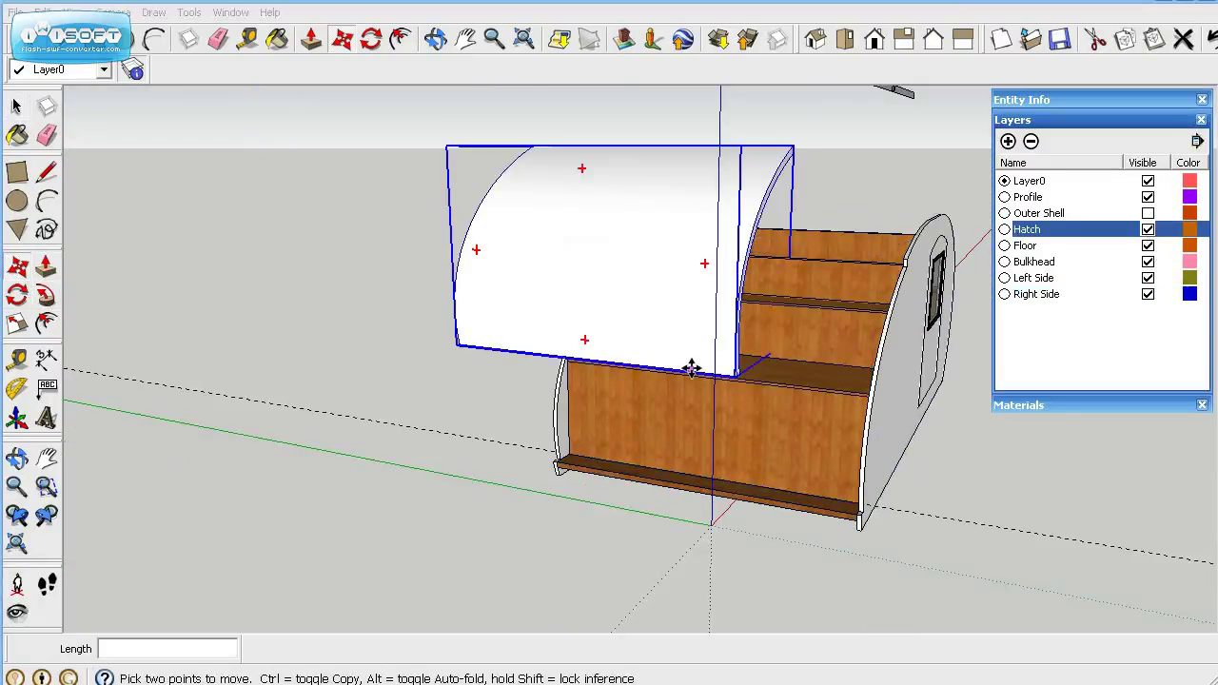
{"action": "left_click", "coordinate": [739, 377]}
{"action": "scroll", "coordinate": [861, 524], "scroll_direction": "up", "scroll_amount": 2}
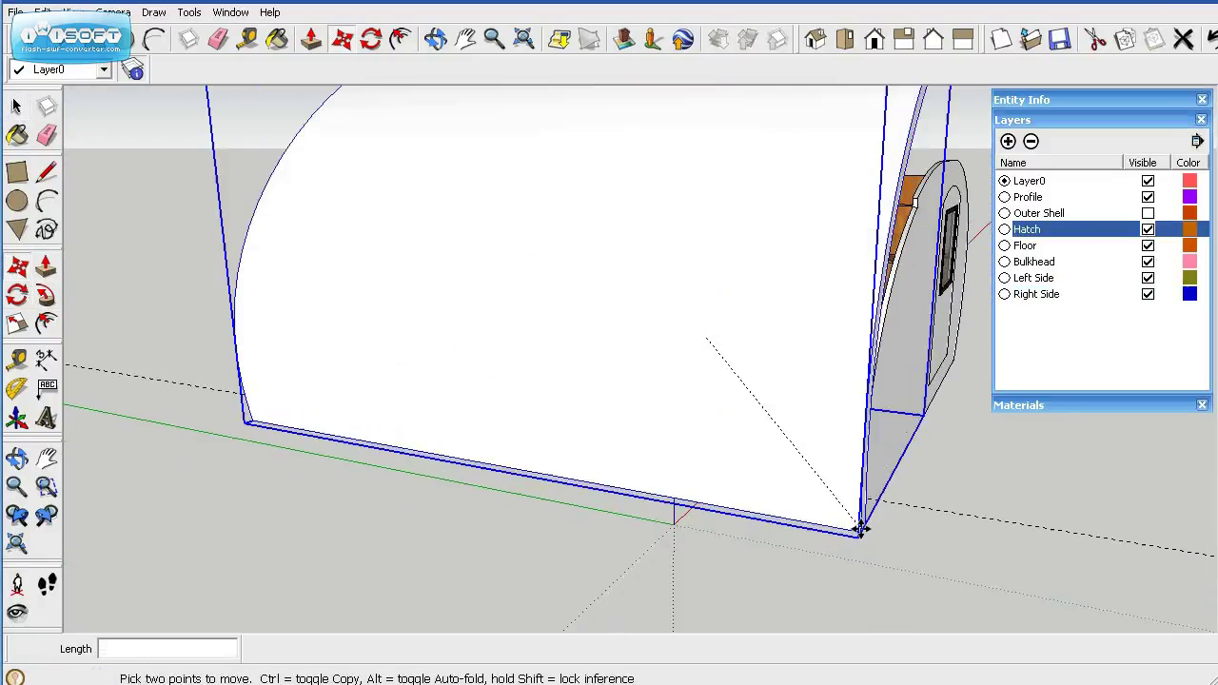
{"action": "scroll", "coordinate": [706, 373], "scroll_direction": "up", "scroll_amount": 5}
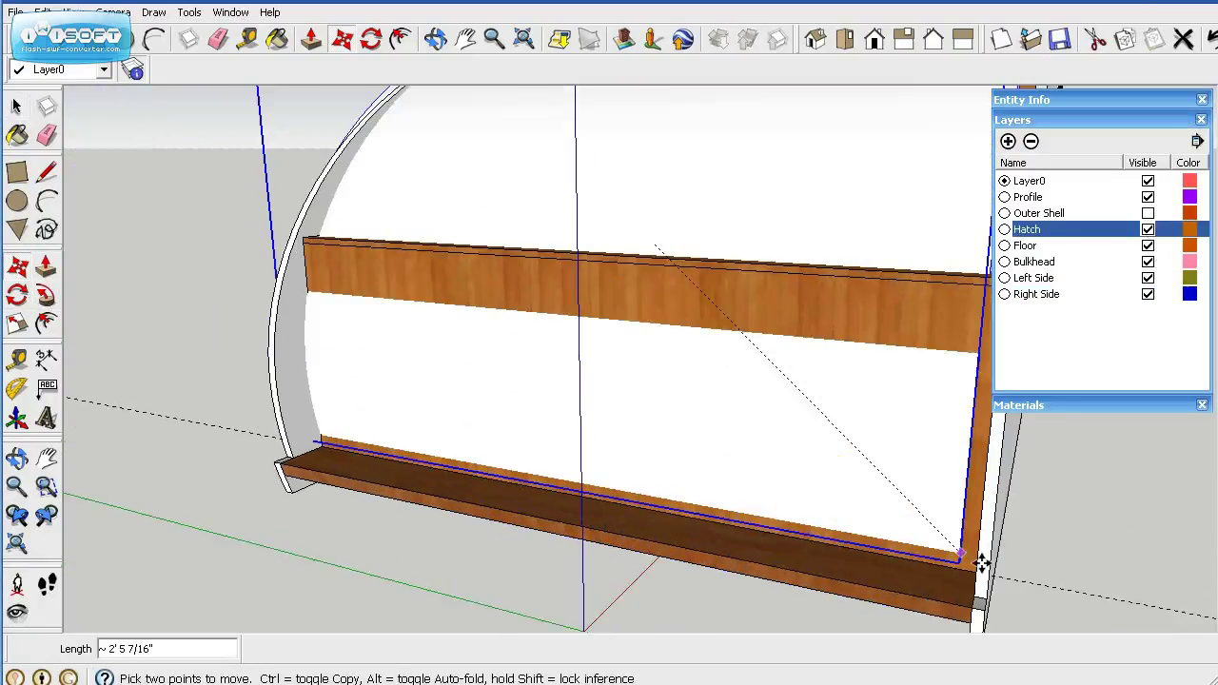
{"action": "left_click", "coordinate": [979, 603]}
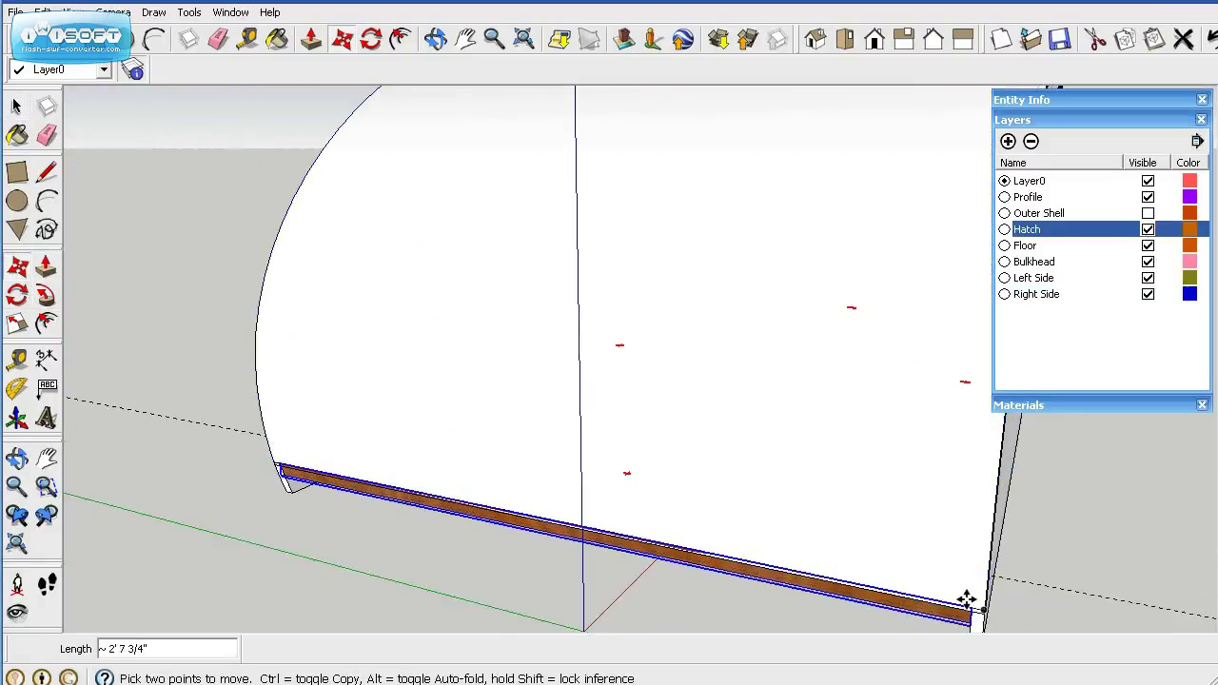
{"action": "scroll", "coordinate": [968, 592], "scroll_direction": "down", "scroll_amount": 2}
{"action": "scroll", "coordinate": [970, 592], "scroll_direction": "down", "scroll_amount": 2}
{"action": "mouse_move", "coordinate": [1043, 552]}
{"action": "middle_mouse_down"}
{"action": "mouse_move", "coordinate": [743, 659]}
{"action": "mouse_move", "coordinate": [647, 604]}
{"action": "middle_mouse_up"}
{"action": "key", "text": "m"}
{"action": "scroll", "coordinate": [603, 212], "scroll_direction": "up", "scroll_amount": 3}
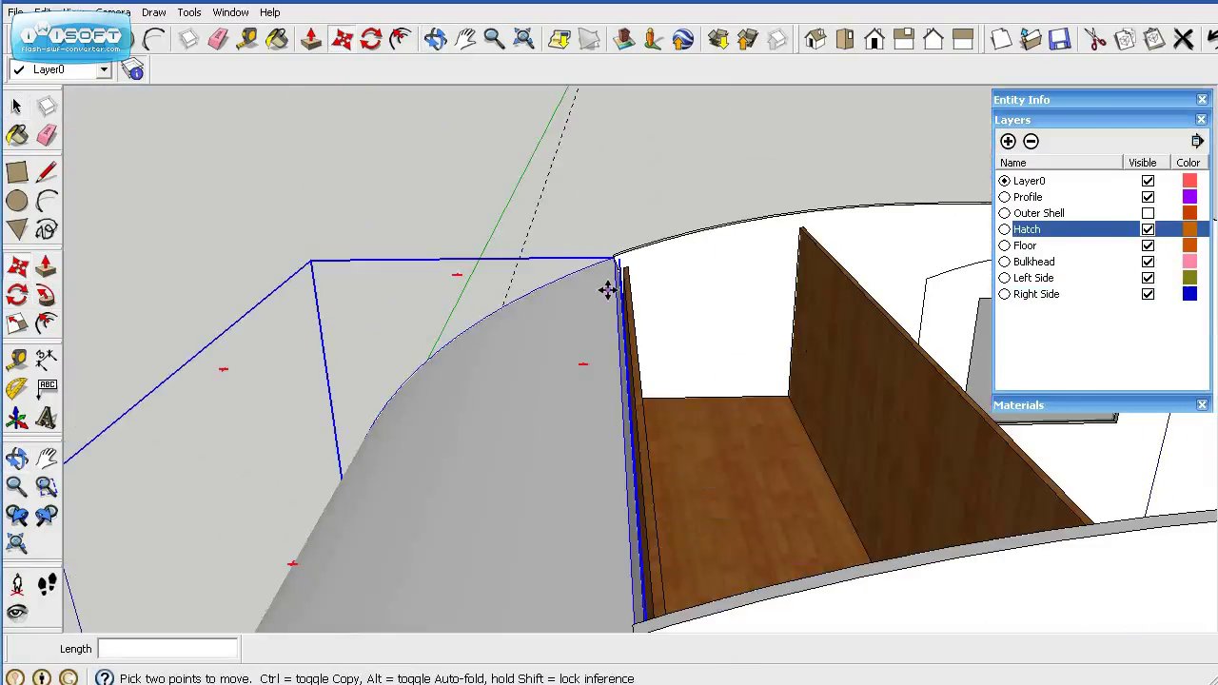
{"action": "scroll", "coordinate": [621, 633], "scroll_direction": "up", "scroll_amount": 2}
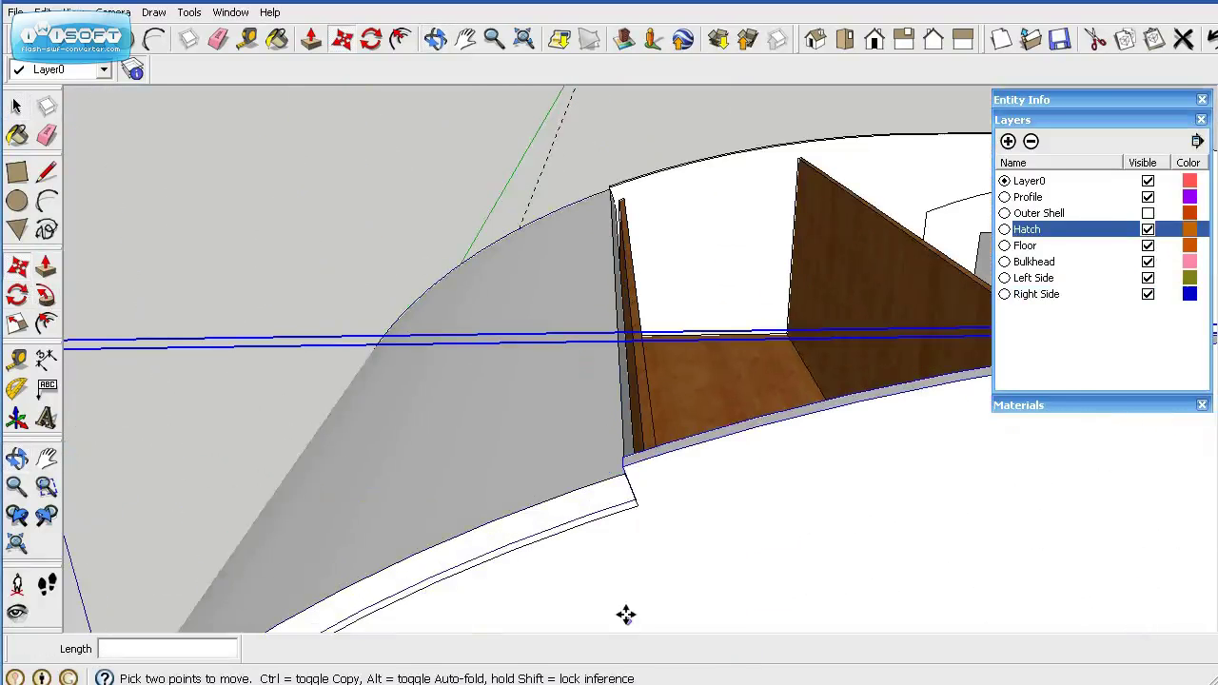
{"action": "left_click", "coordinate": [620, 480]}
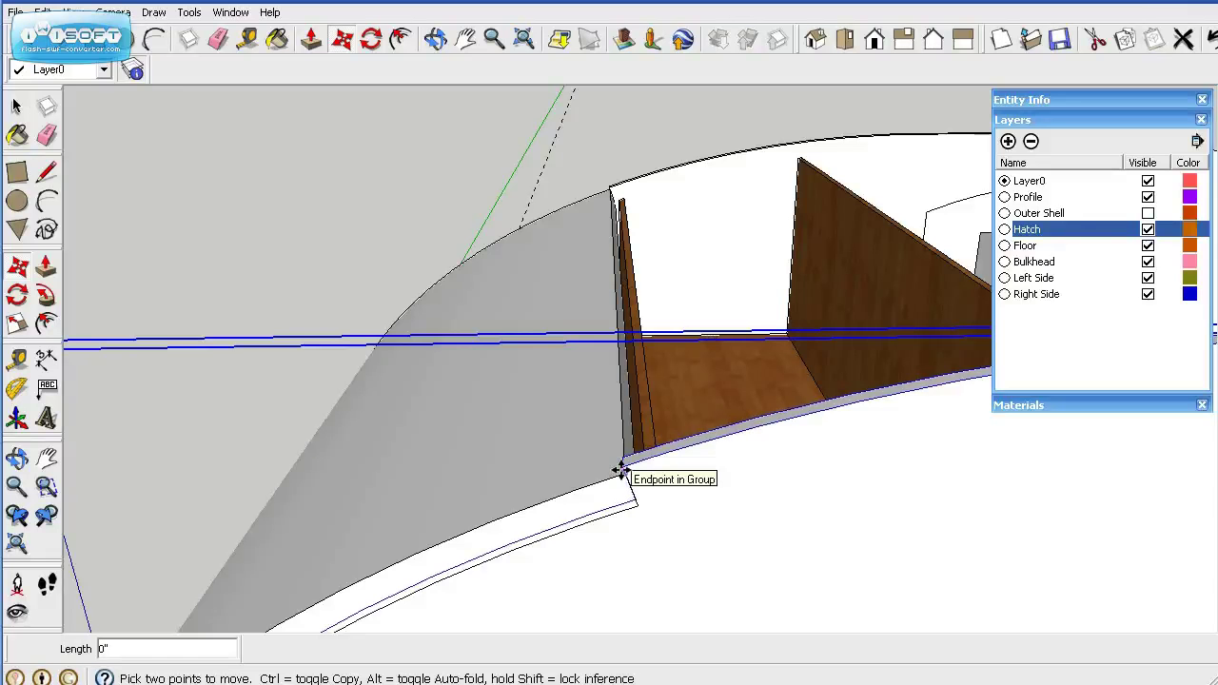
{"action": "left_click", "coordinate": [620, 470]}
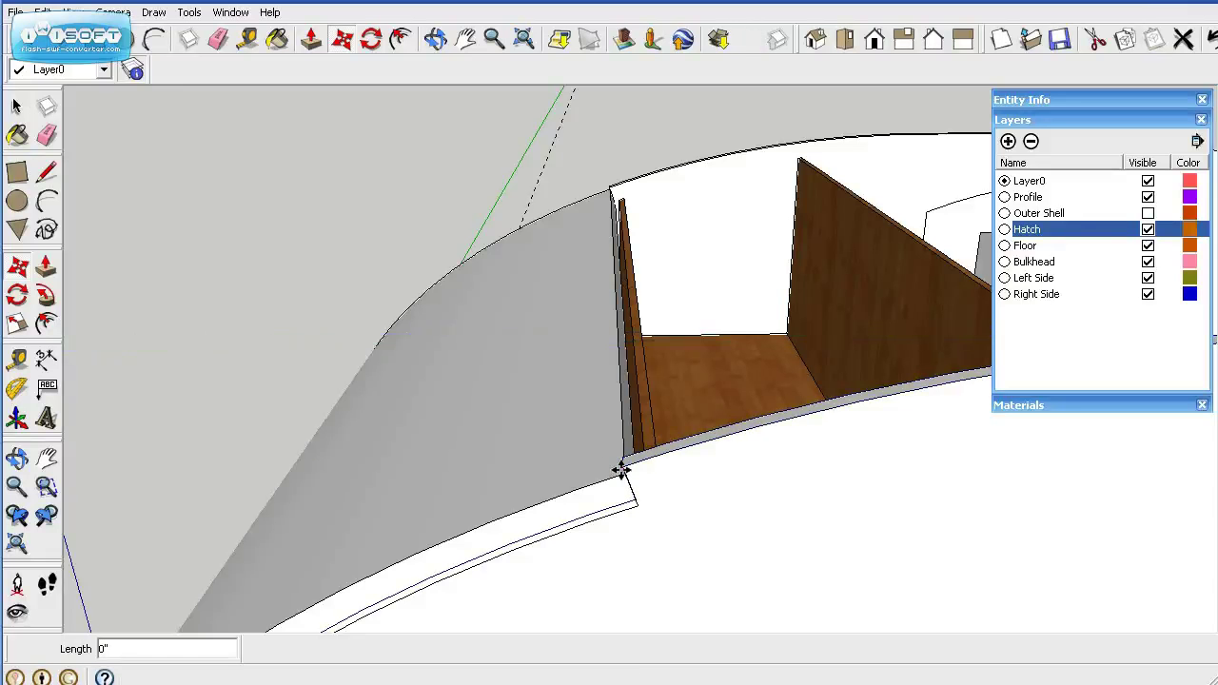
{"action": "left_click", "coordinate": [44, 13]}
{"action": "left_click", "coordinate": [59, 31]}
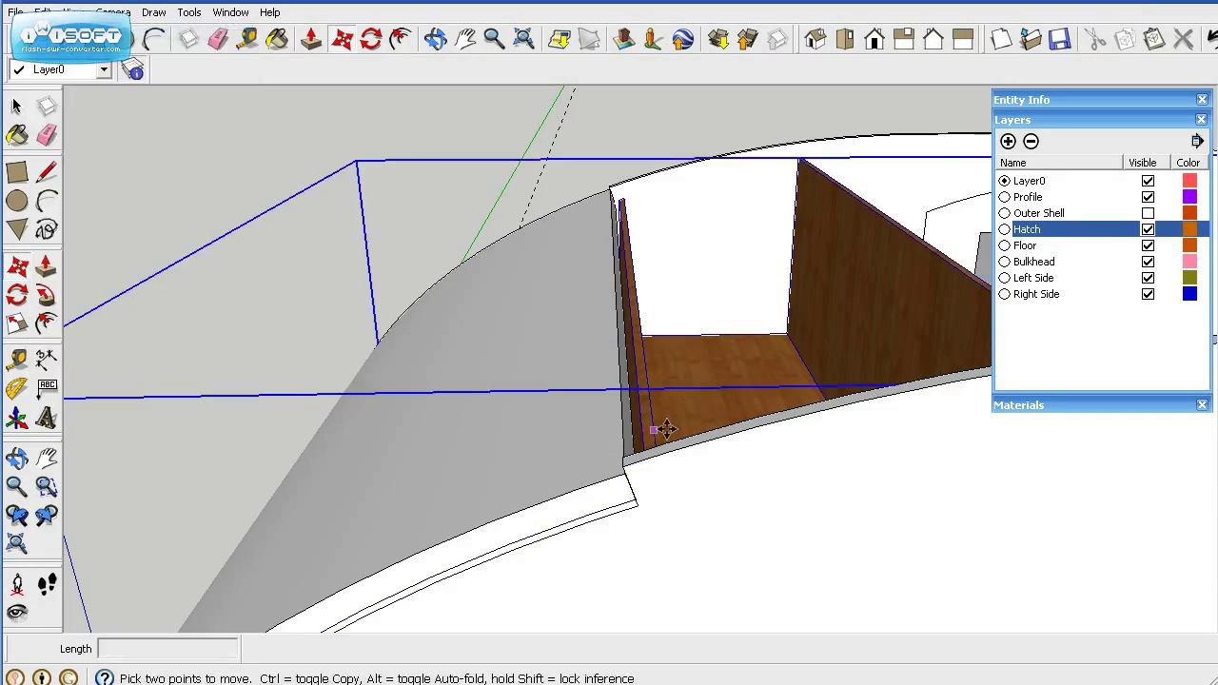
Move the hatch by its upper front corner onto the right side panel's upper notch corner.
{"action": "key", "text": "space"}
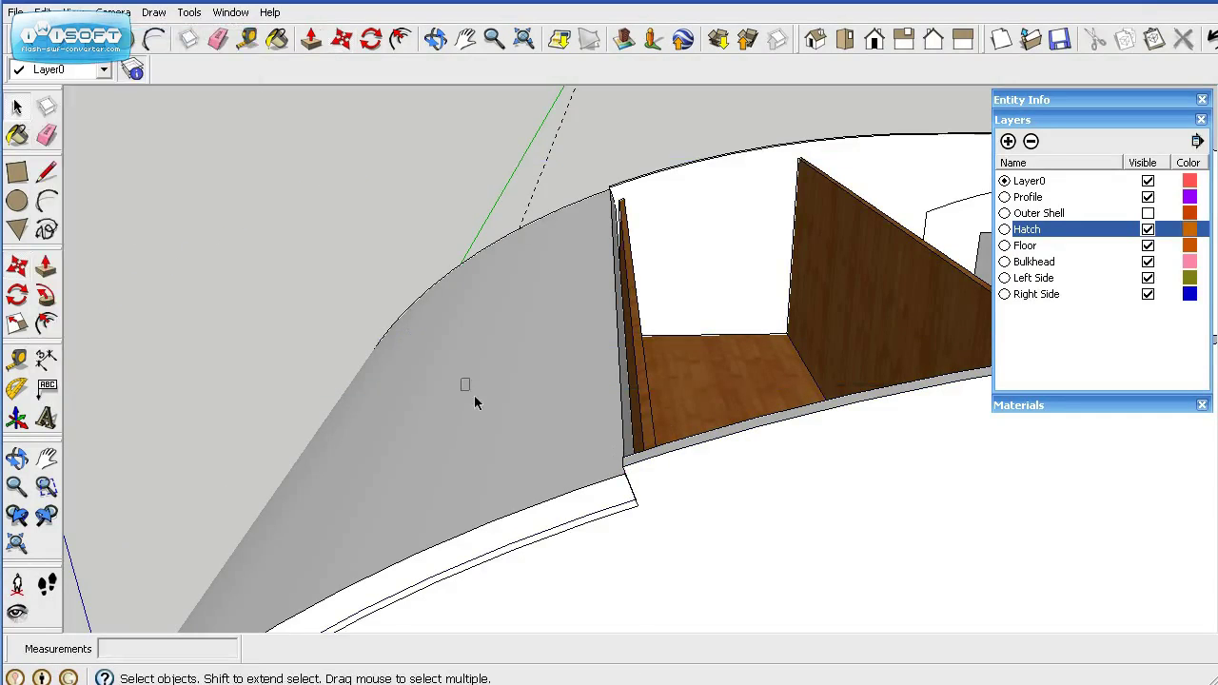
{"action": "left_click", "coordinate": [516, 473]}
{"action": "middle_click_drag", "start_coordinate": [669, 489], "coordinate": [734, 346]}
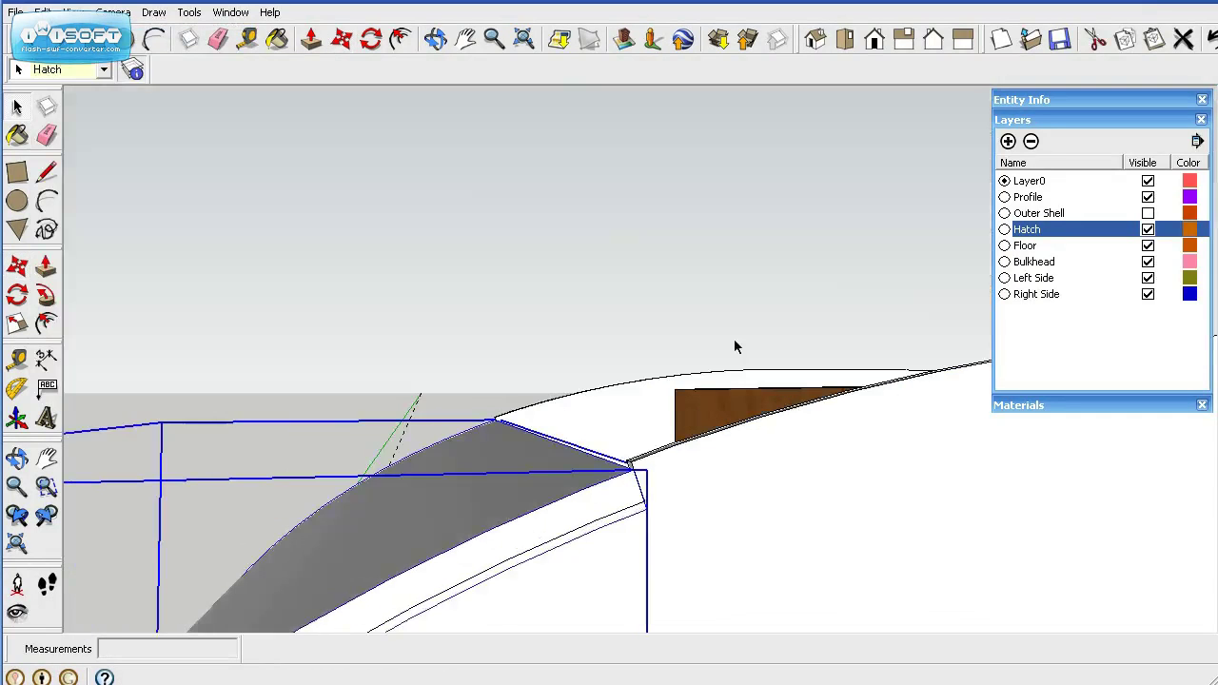
{"action": "scroll", "coordinate": [734, 341], "scroll_direction": "up", "scroll_amount": 1}
{"action": "scroll", "coordinate": [601, 552], "scroll_direction": "up", "scroll_amount": 1}
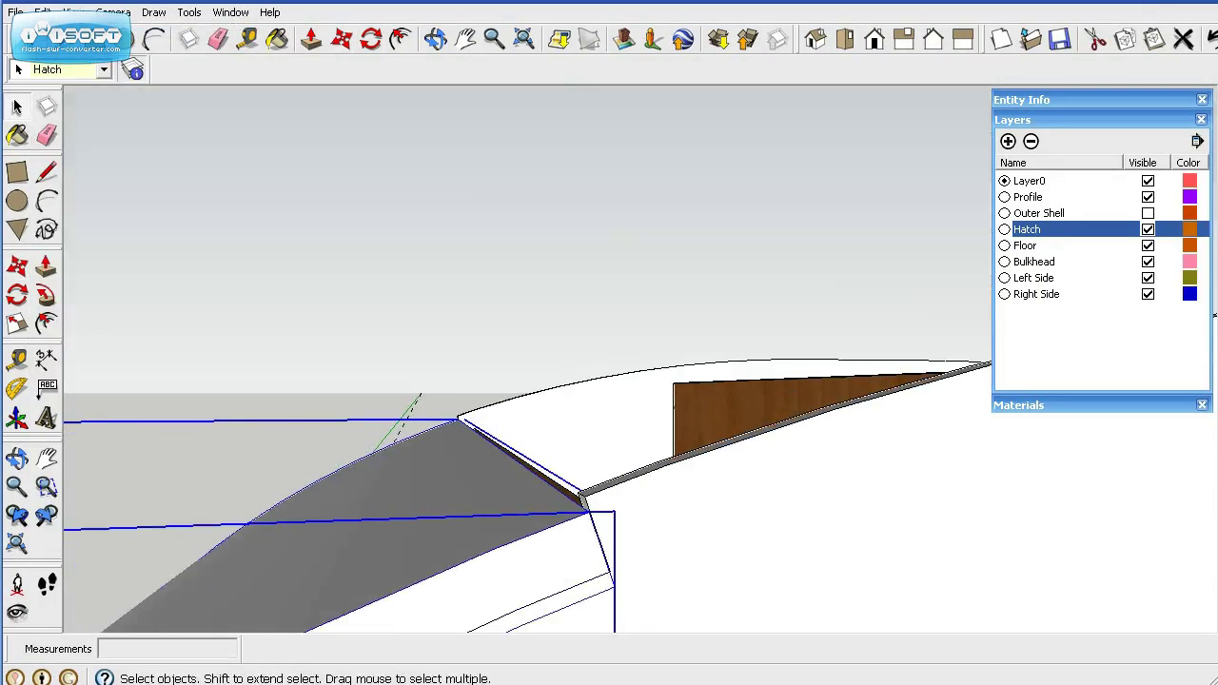
{"action": "left_click", "coordinate": [17, 266]}
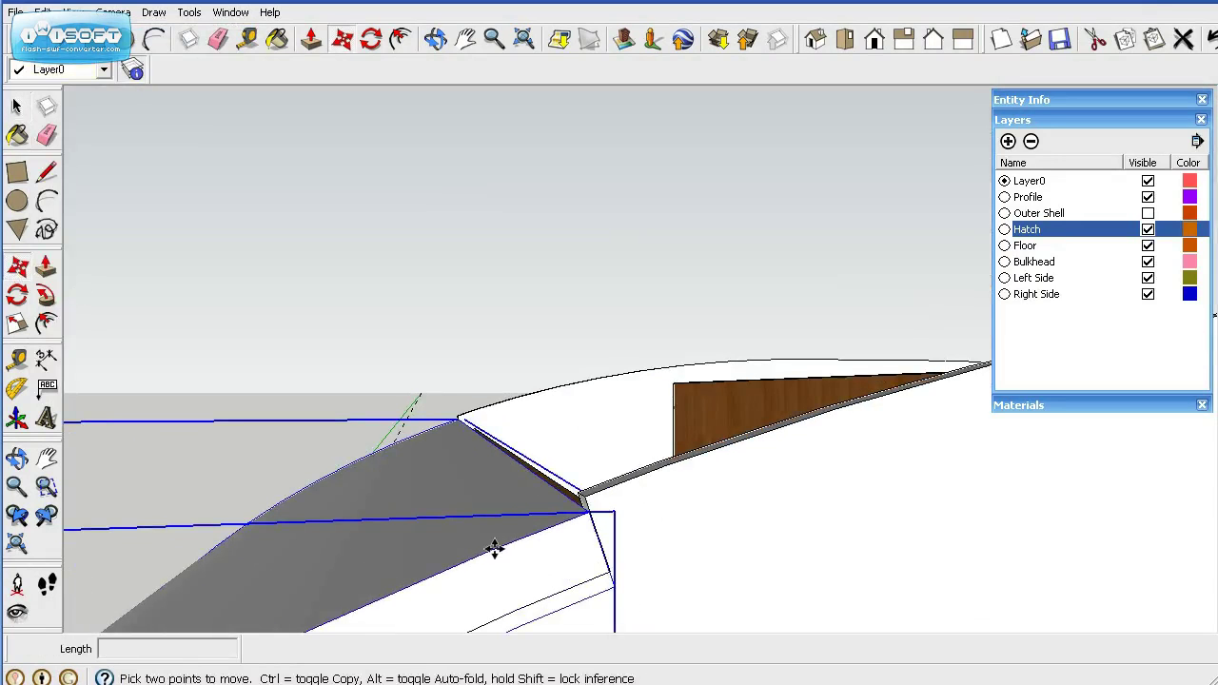
{"action": "left_click", "coordinate": [587, 517]}
{"action": "left_click", "coordinate": [584, 497]}
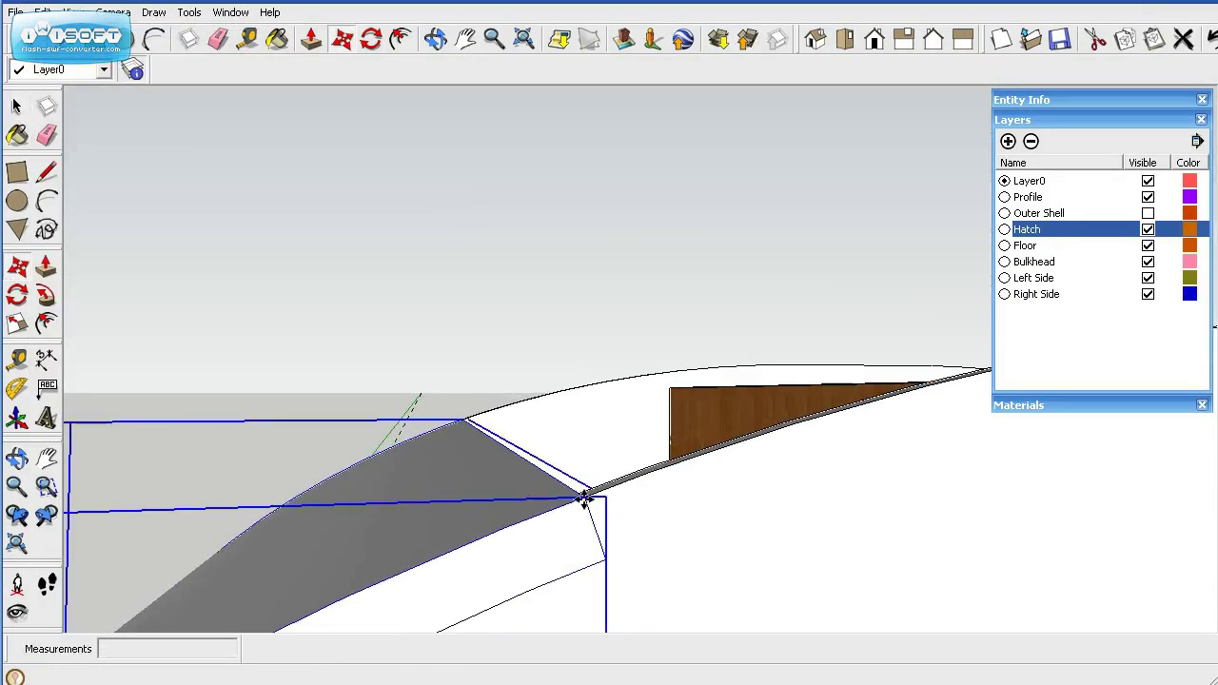
{"action": "scroll", "coordinate": [584, 499], "scroll_direction": "down", "scroll_amount": 1}
{"action": "left_click", "coordinate": [17, 107]}
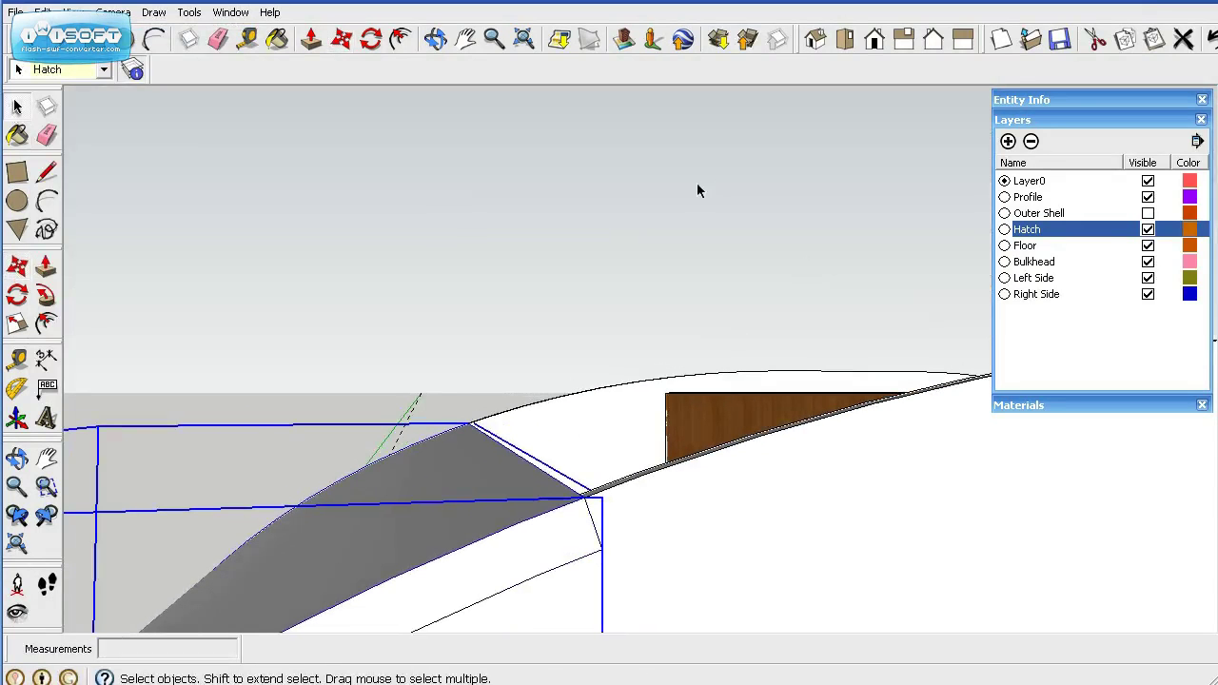
{"action": "left_click", "coordinate": [729, 207]}
Show the Outer Shell layer and move the shell by its rear corner onto the hatch's front edge beside the right side panel.
{"action": "left_click", "coordinate": [1148, 213]}
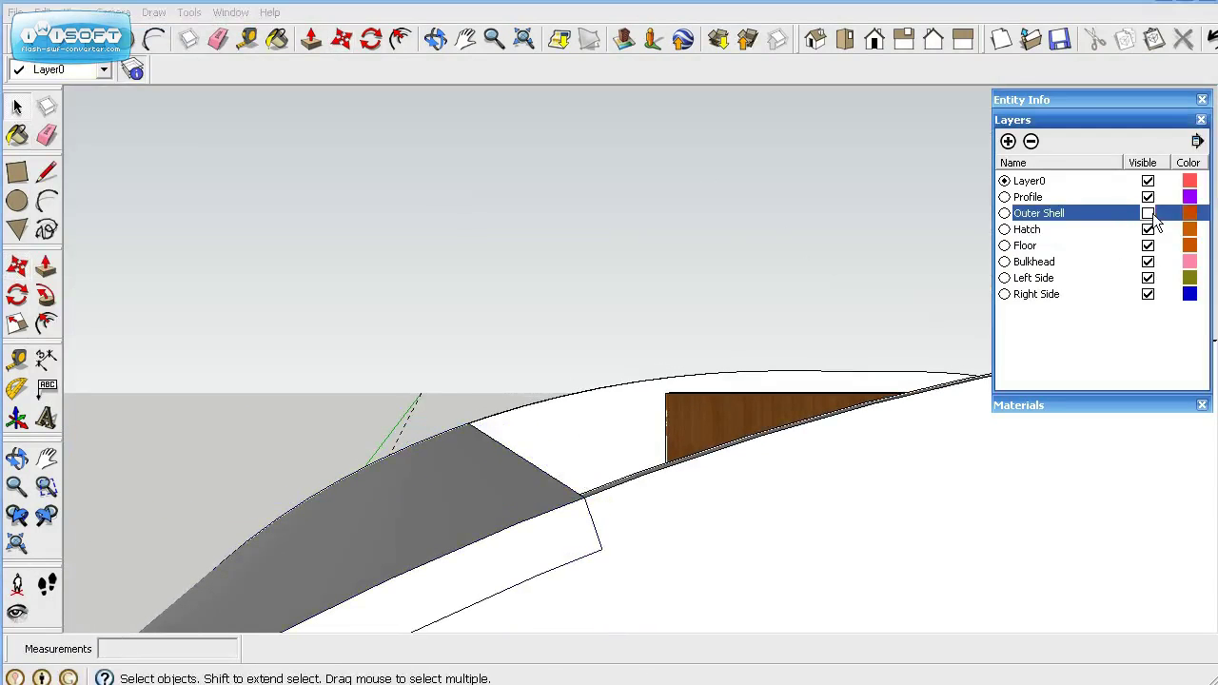
{"action": "left_click", "coordinate": [17, 267]}
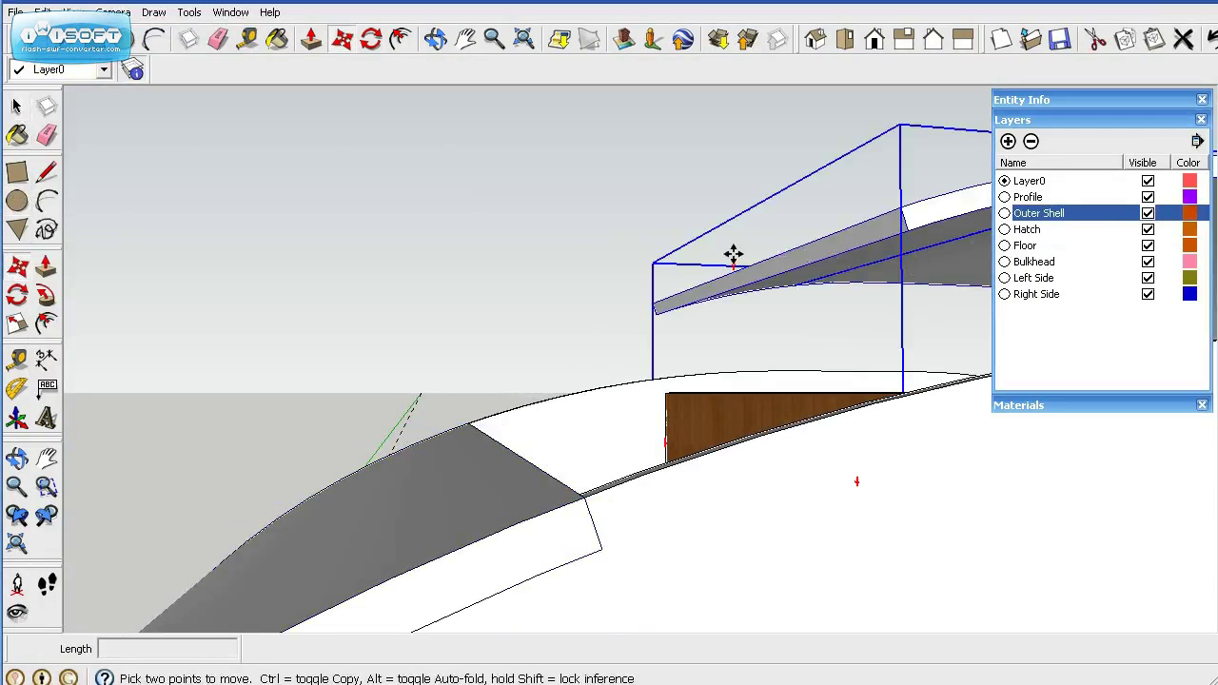
{"action": "middle_click_drag", "start_coordinate": [736, 247], "coordinate": [656, 250]}
{"action": "scroll", "coordinate": [537, 195], "scroll_direction": "down", "scroll_amount": 3}
{"action": "scroll", "coordinate": [537, 195], "scroll_direction": "down", "scroll_amount": 2}
{"action": "left_click", "coordinate": [665, 232]}
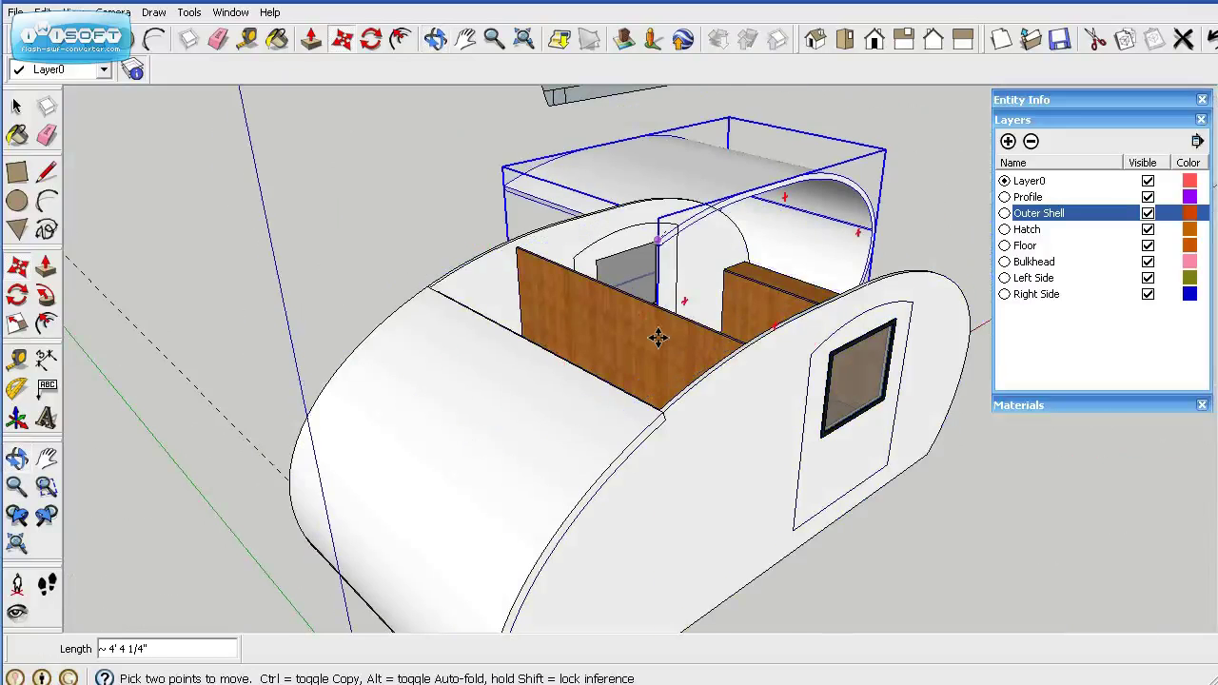
{"action": "scroll", "coordinate": [669, 451], "scroll_direction": "up", "scroll_amount": 4}
{"action": "left_click", "coordinate": [633, 380]}
{"action": "scroll", "coordinate": [633, 381], "scroll_direction": "up", "scroll_amount": 3}
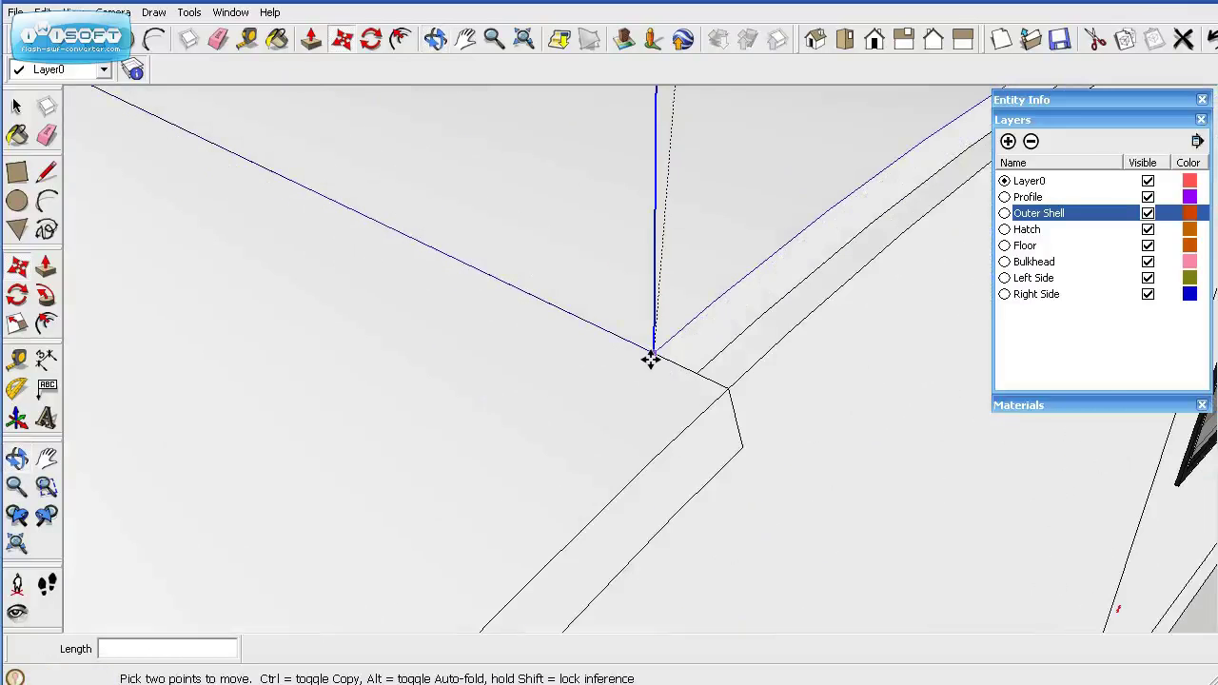
{"action": "left_click", "coordinate": [706, 373]}
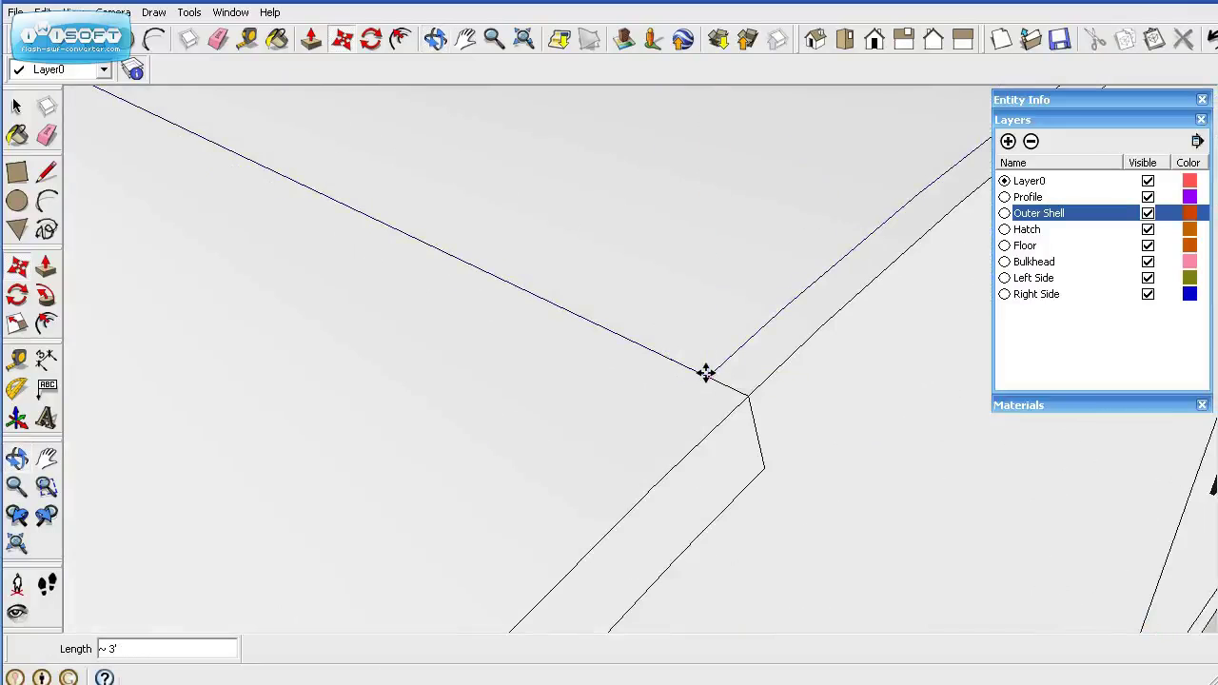
{"action": "scroll", "coordinate": [693, 363], "scroll_direction": "down", "scroll_amount": 5}
{"action": "scroll", "coordinate": [691, 368], "scroll_direction": "down", "scroll_amount": 4}
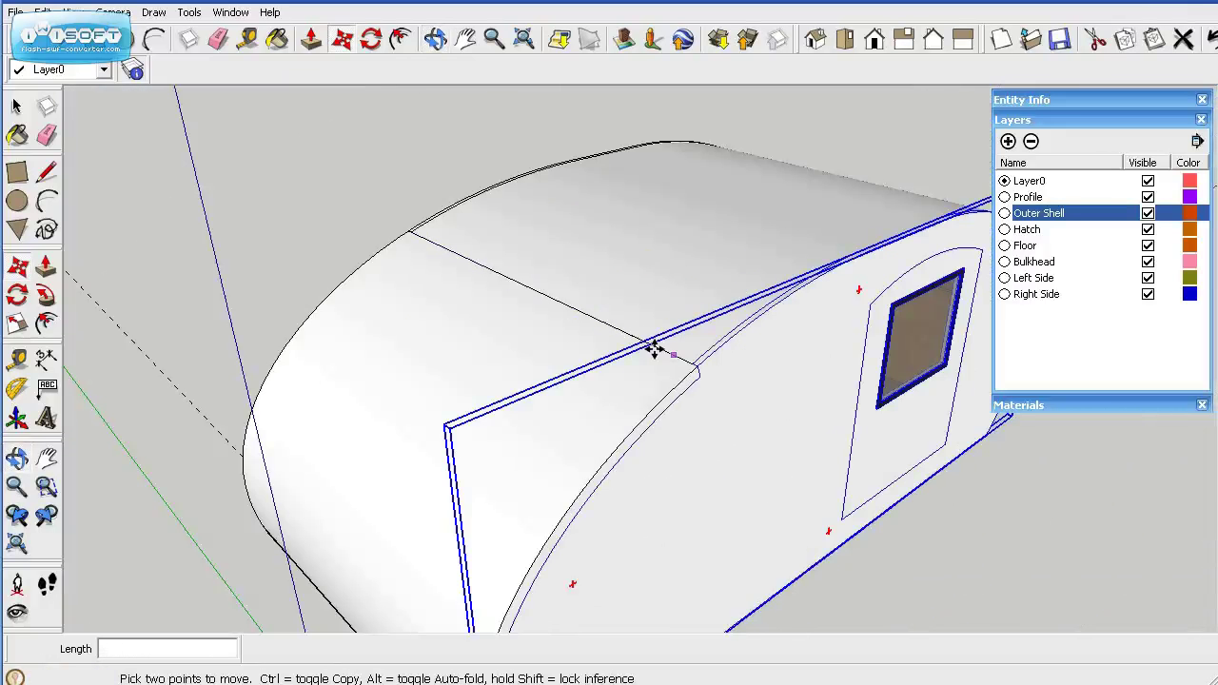
{"action": "left_click", "coordinate": [17, 107]}
Select the whole assembled trailer and move it by its lower rear corner about 2' 11 13/16", to the other side of the red axis.
{"action": "scroll", "coordinate": [227, 221], "scroll_direction": "down", "scroll_amount": 1}
{"action": "scroll", "coordinate": [243, 214], "scroll_direction": "down", "scroll_amount": 4}
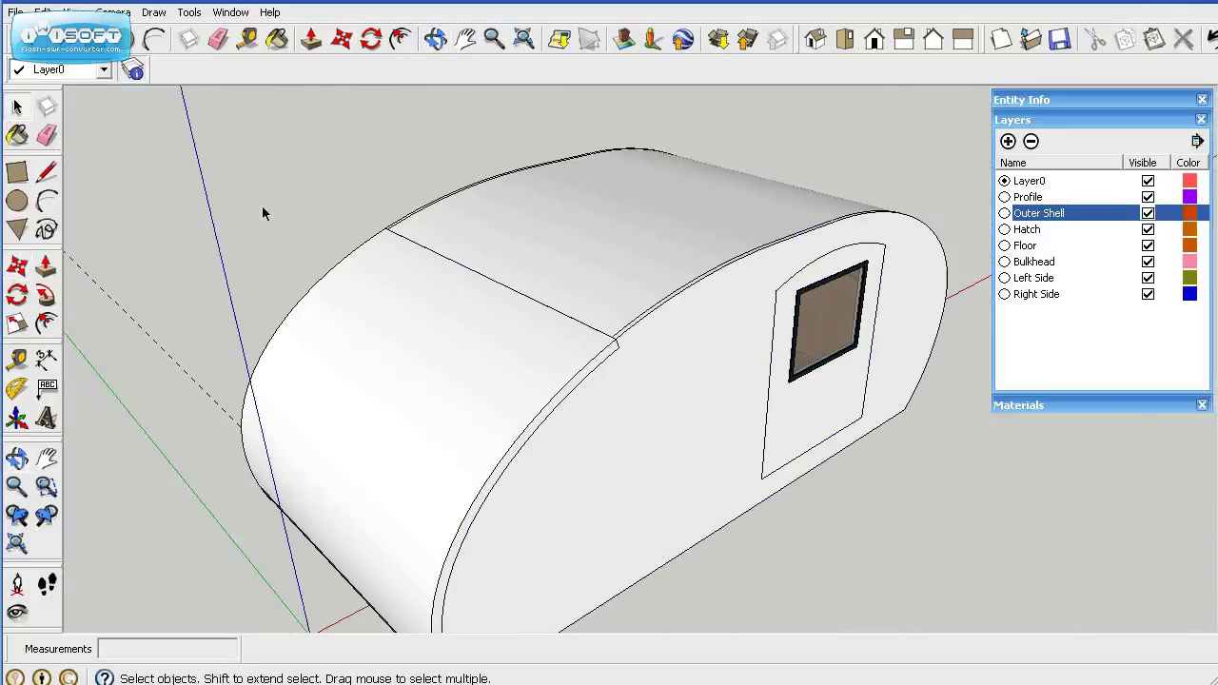
{"action": "left_click_drag", "start_coordinate": [156, 149], "coordinate": [809, 521]}
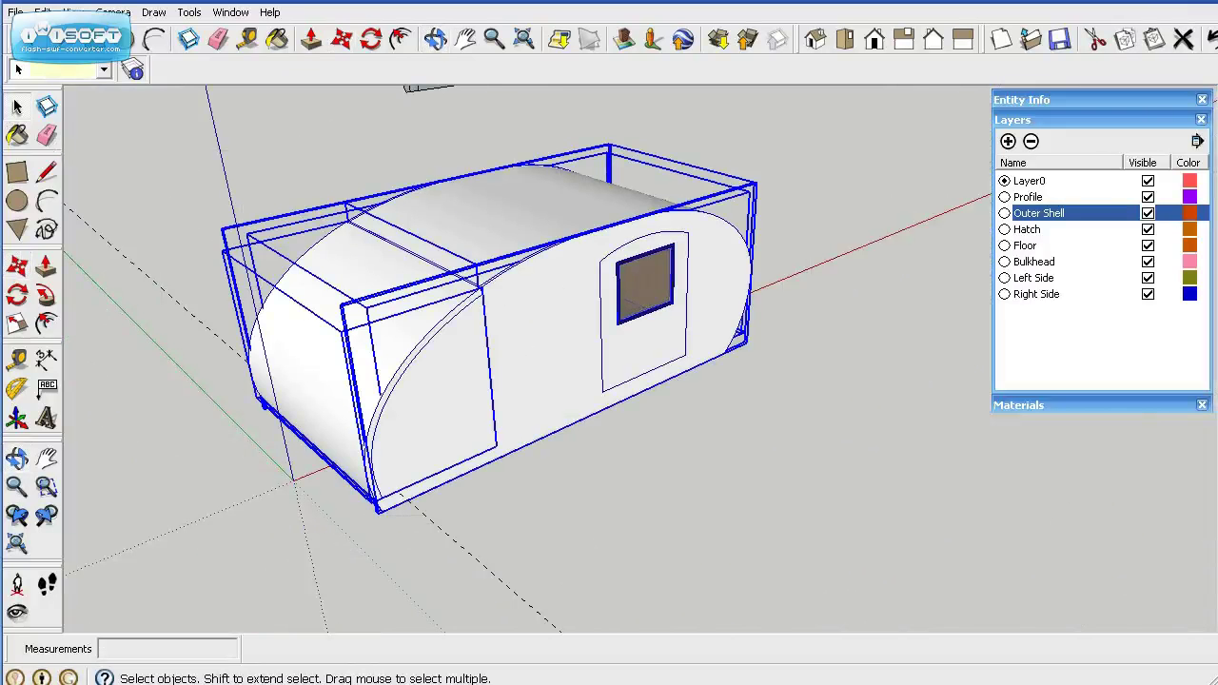
{"action": "key", "text": "m"}
{"action": "middle_click_drag", "start_coordinate": [203, 481], "coordinate": [609, 516]}
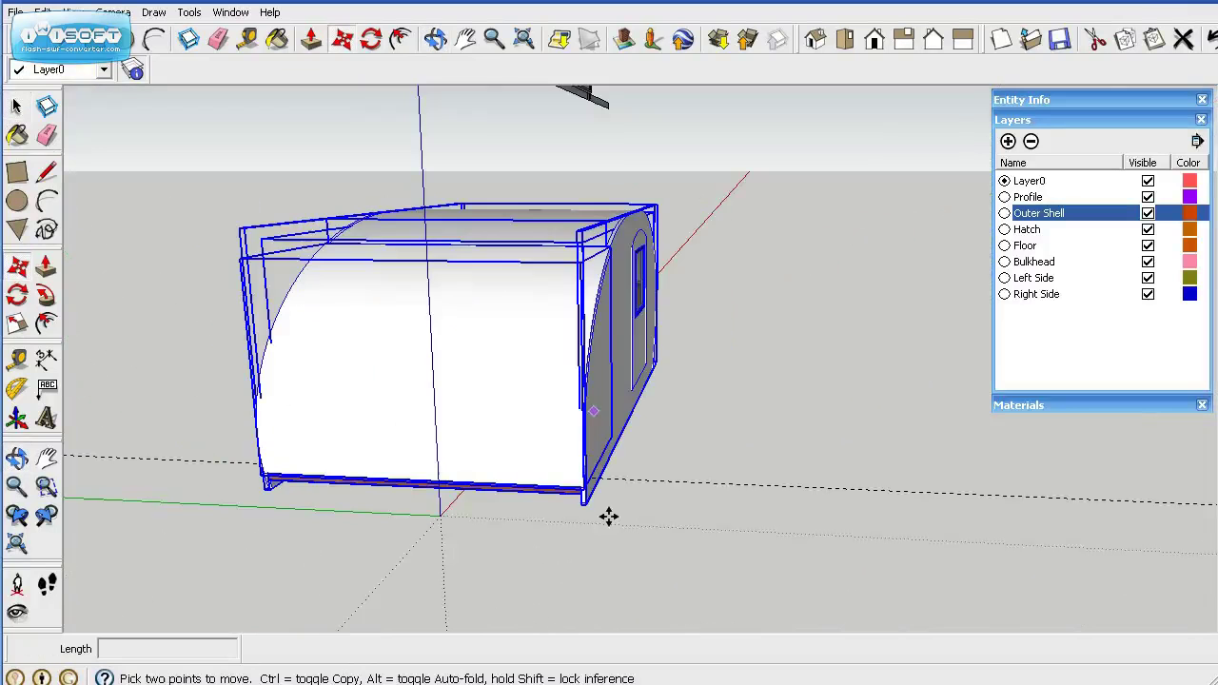
{"action": "left_click", "coordinate": [582, 490]}
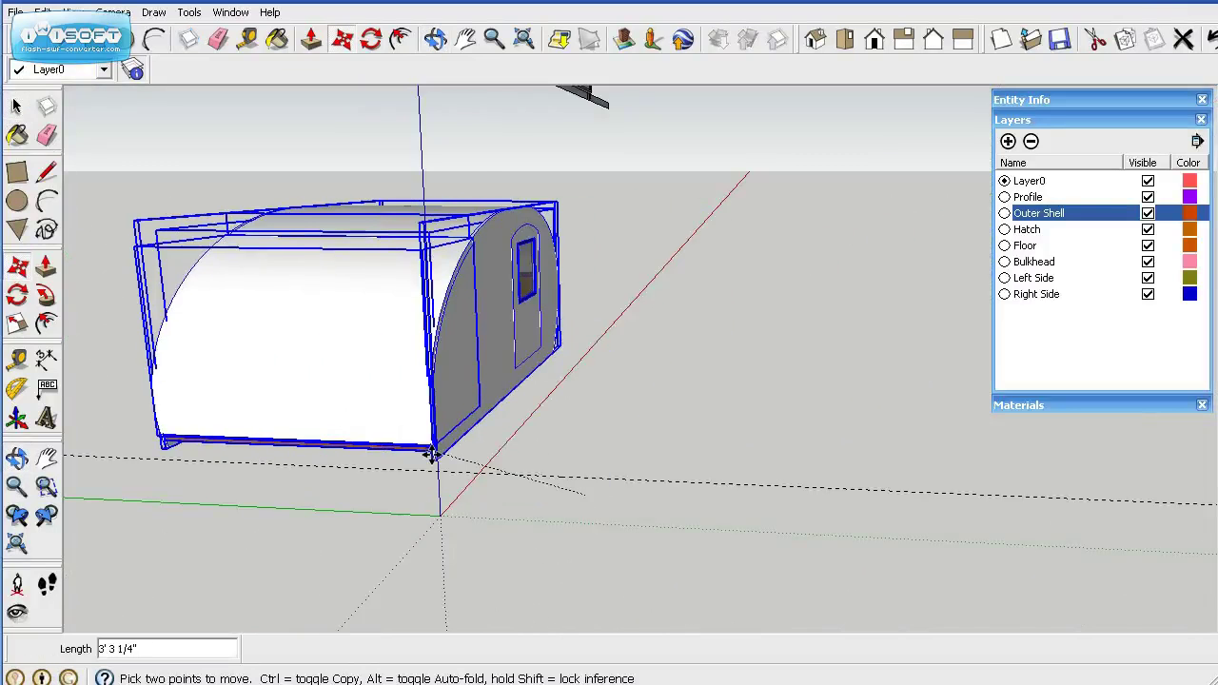
{"action": "left_click", "coordinate": [437, 463]}
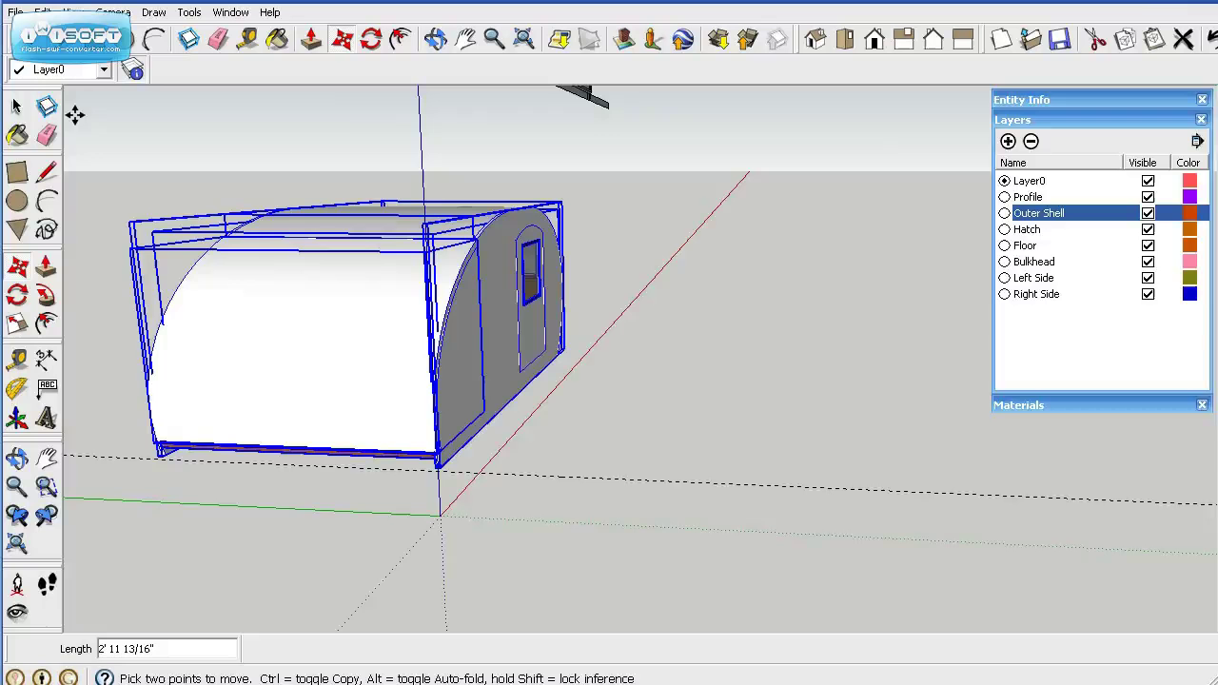
{"action": "left_click", "coordinate": [18, 107]}
{"action": "left_click", "coordinate": [776, 433]}
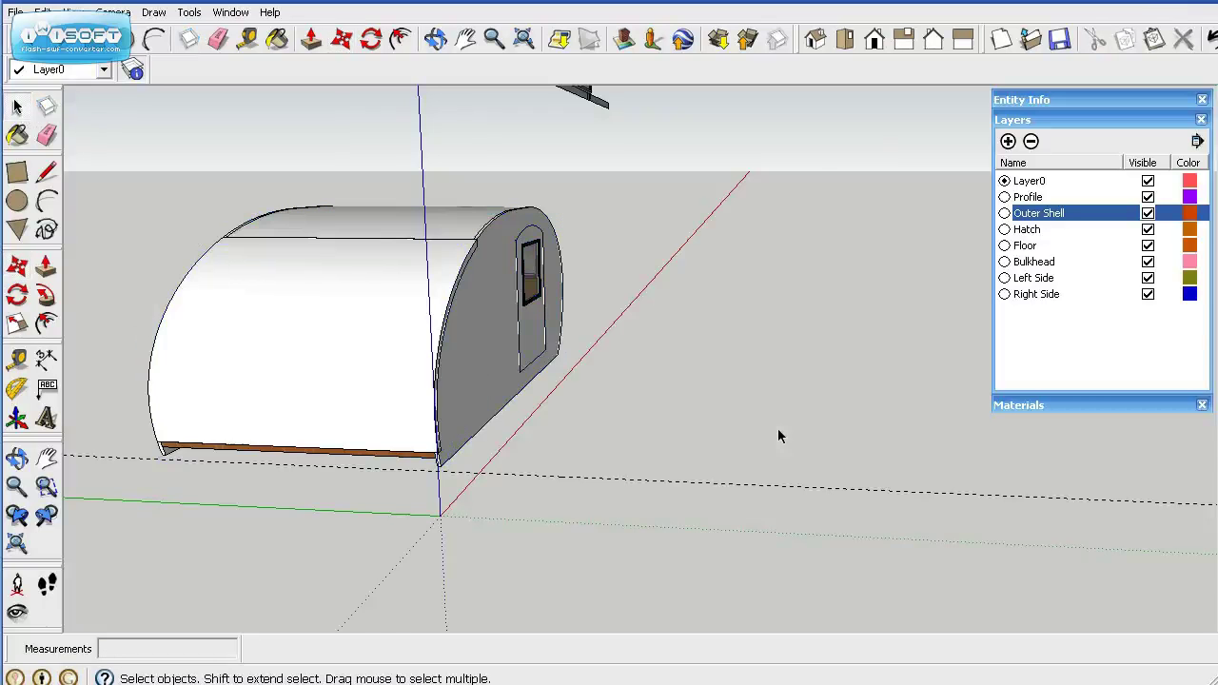
Hide the Profile layer and fit the assembled trailer to the view.
{"action": "mouse_move", "coordinate": [778, 430]}
{"action": "middle_mouse_down"}
{"action": "mouse_move", "coordinate": [545, 516]}
{"action": "mouse_move", "coordinate": [226, 498]}
{"action": "mouse_move", "coordinate": [454, 448]}
{"action": "middle_mouse_up"}
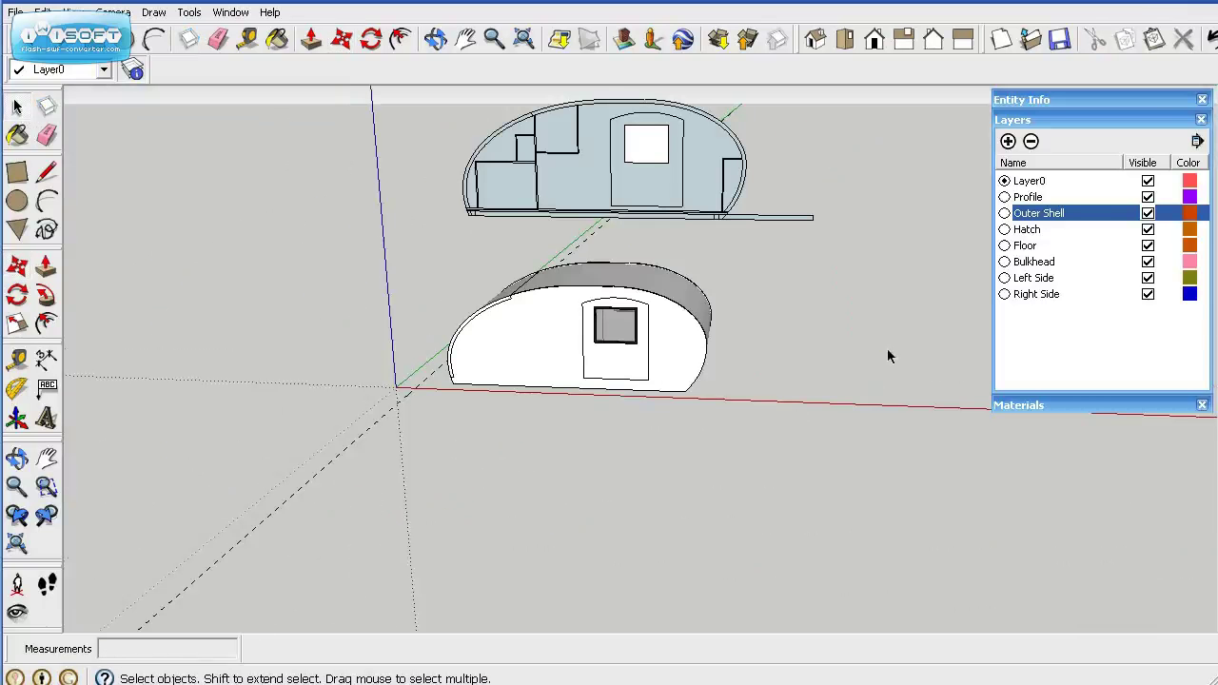
{"action": "left_click", "coordinate": [1147, 197]}
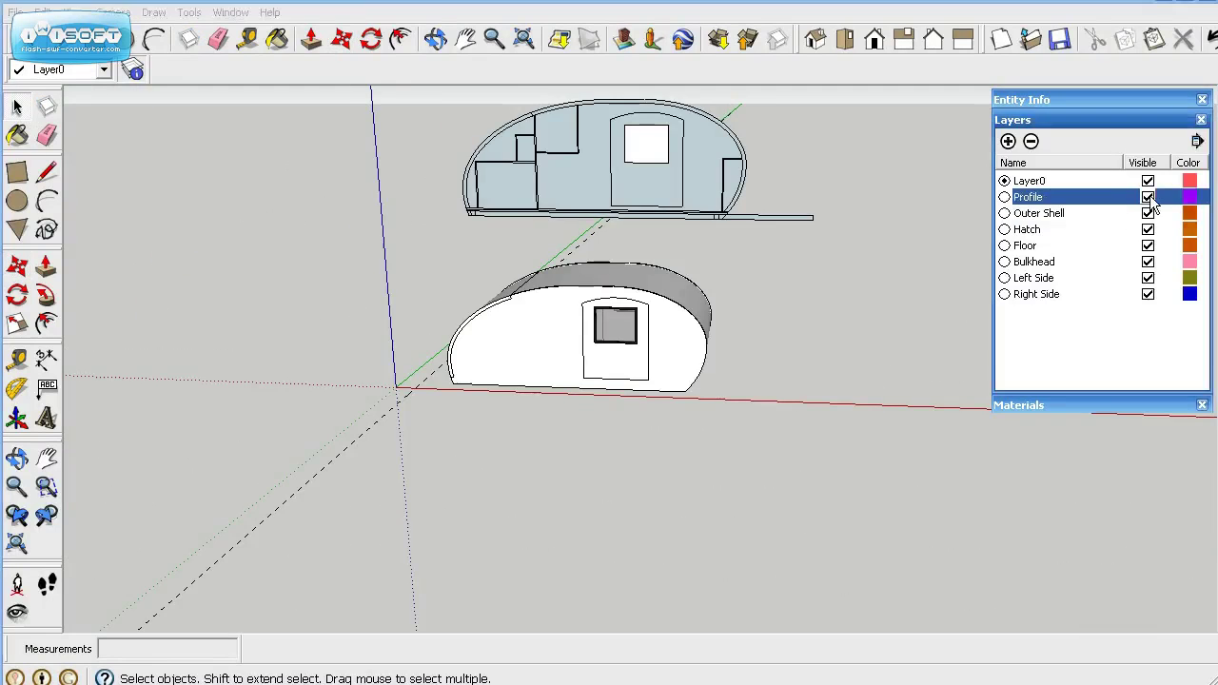
{"action": "middle_click_drag", "start_coordinate": [750, 366], "coordinate": [612, 380]}
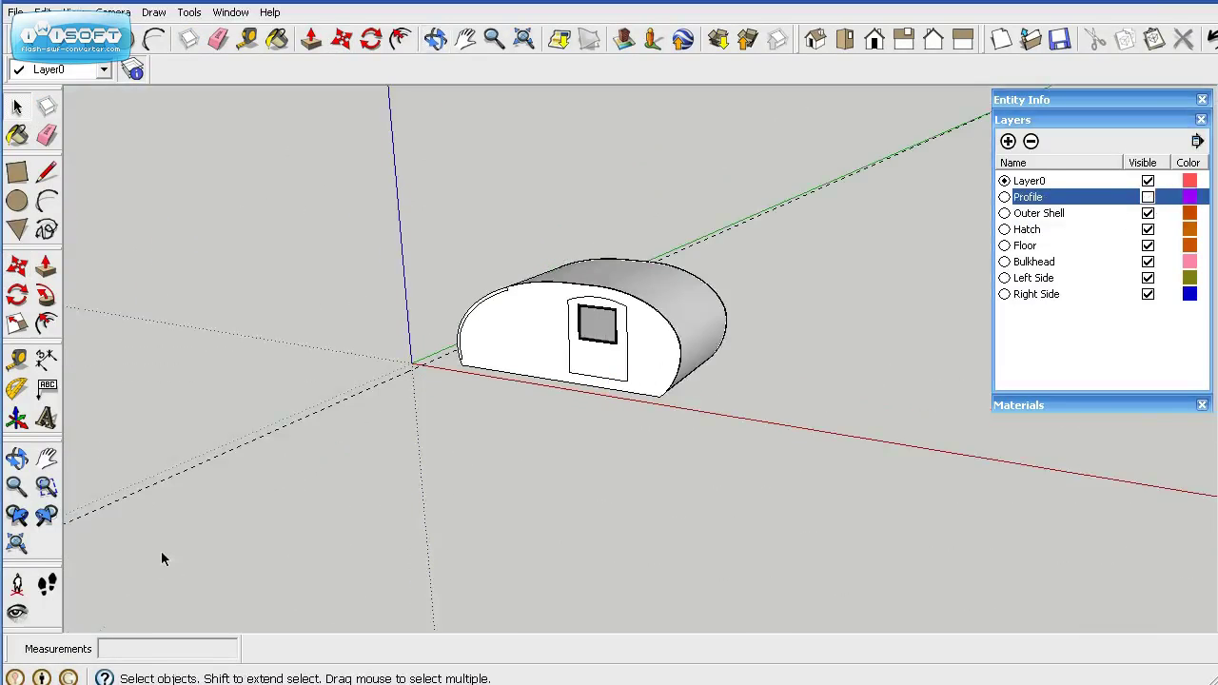
{"action": "left_click", "coordinate": [17, 542]}
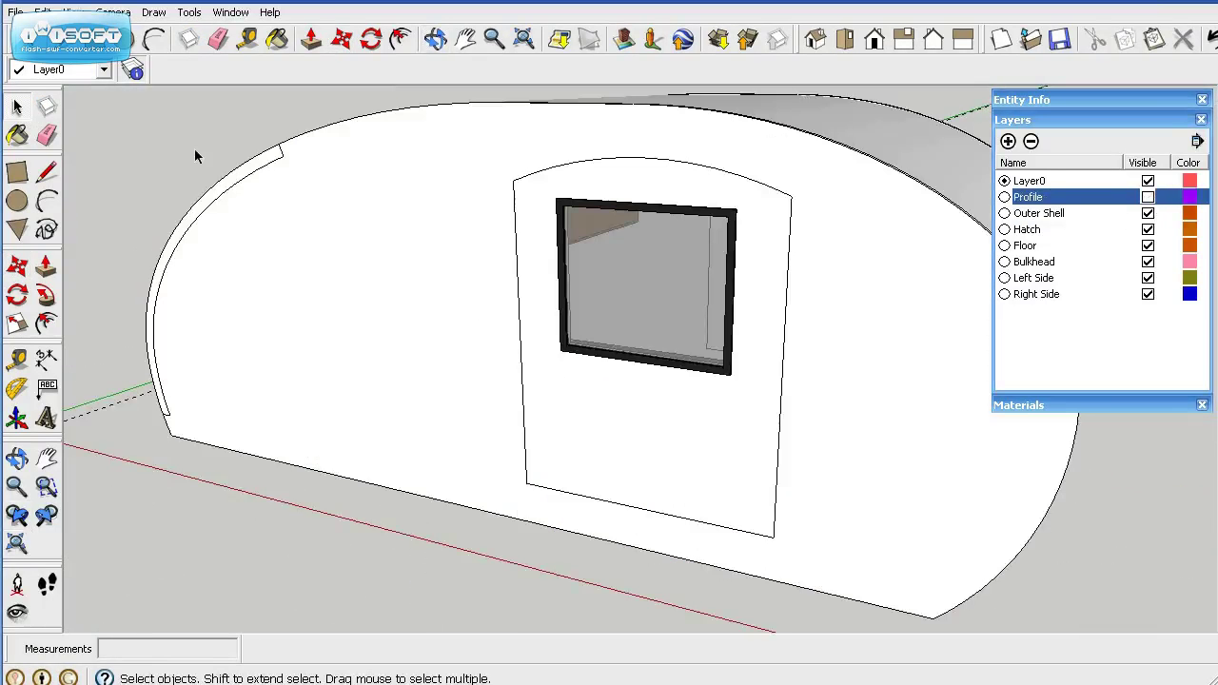
Delete all construction guides from the model.
{"action": "left_click", "coordinate": [43, 11]}
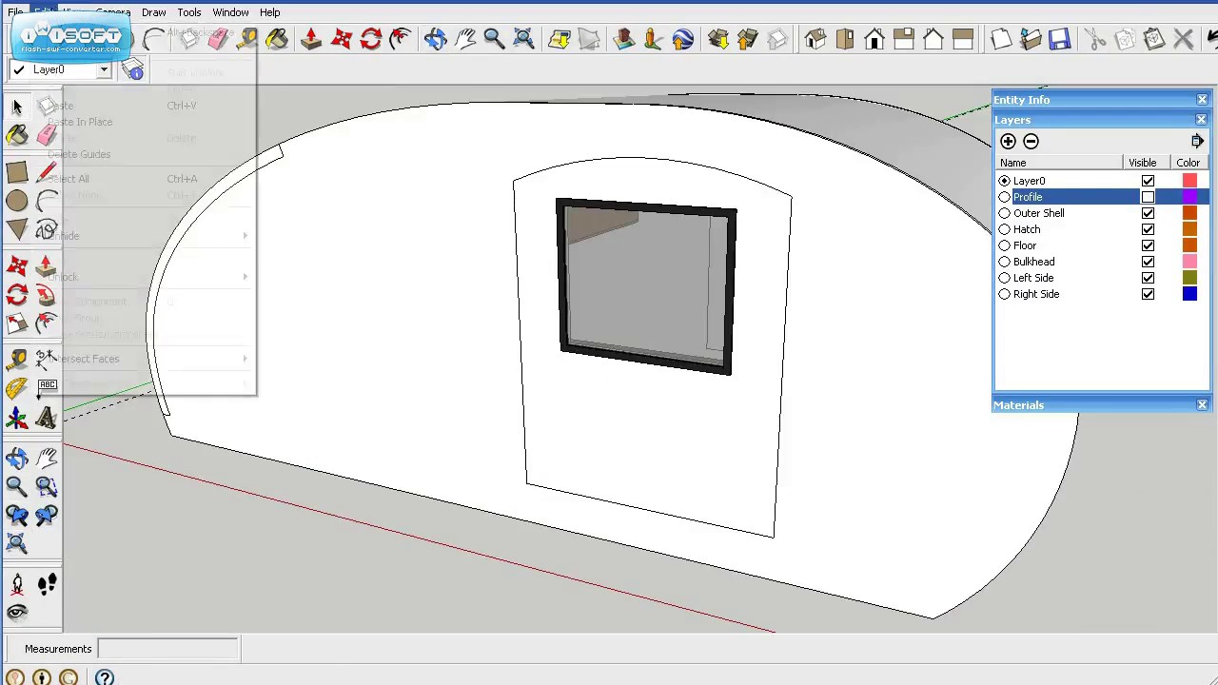
{"action": "left_click", "coordinate": [67, 158]}
{"action": "scroll", "coordinate": [122, 250], "scroll_direction": "down", "scroll_amount": 4}
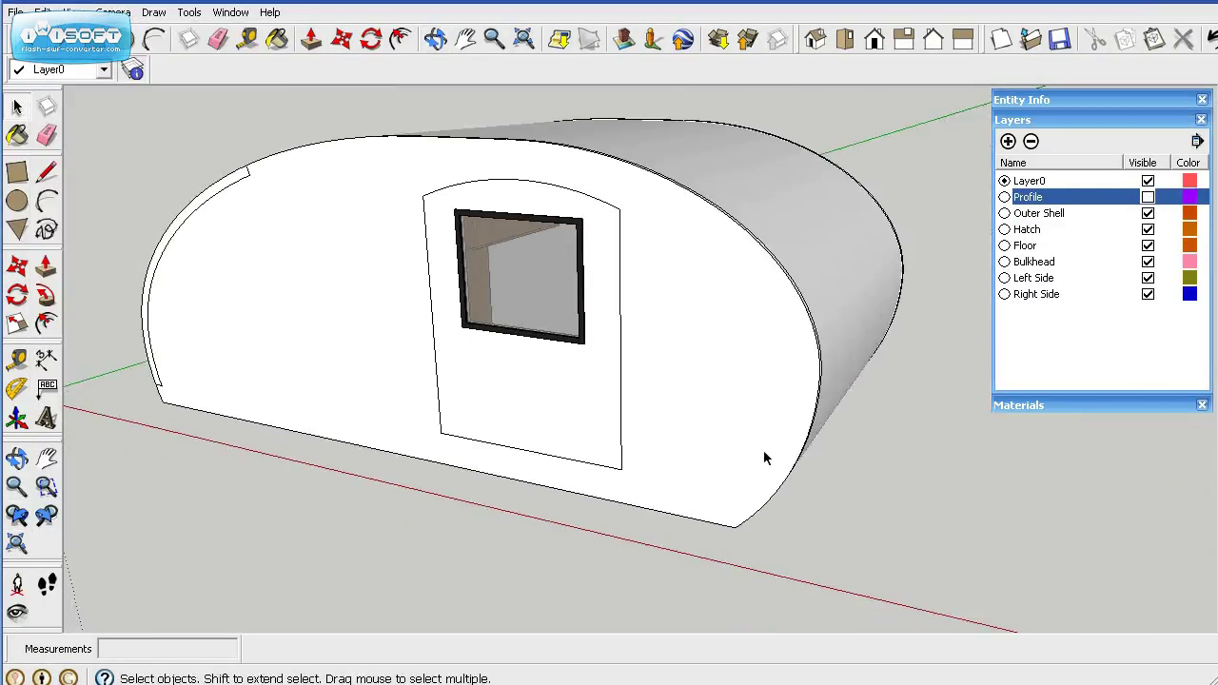
{"action": "middle_click_drag", "start_coordinate": [769, 456], "coordinate": [723, 413]}
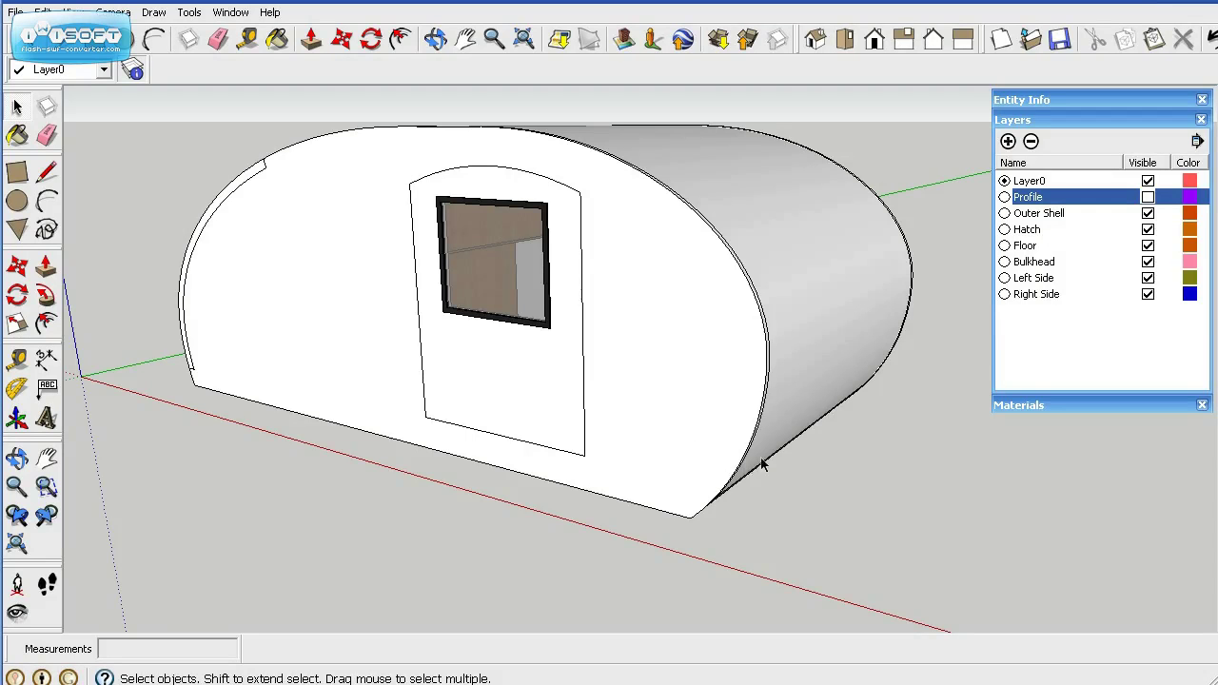
{"action": "key", "text": "o"}
{"action": "left_click_drag", "start_coordinate": [780, 433], "coordinate": [776, 467]}
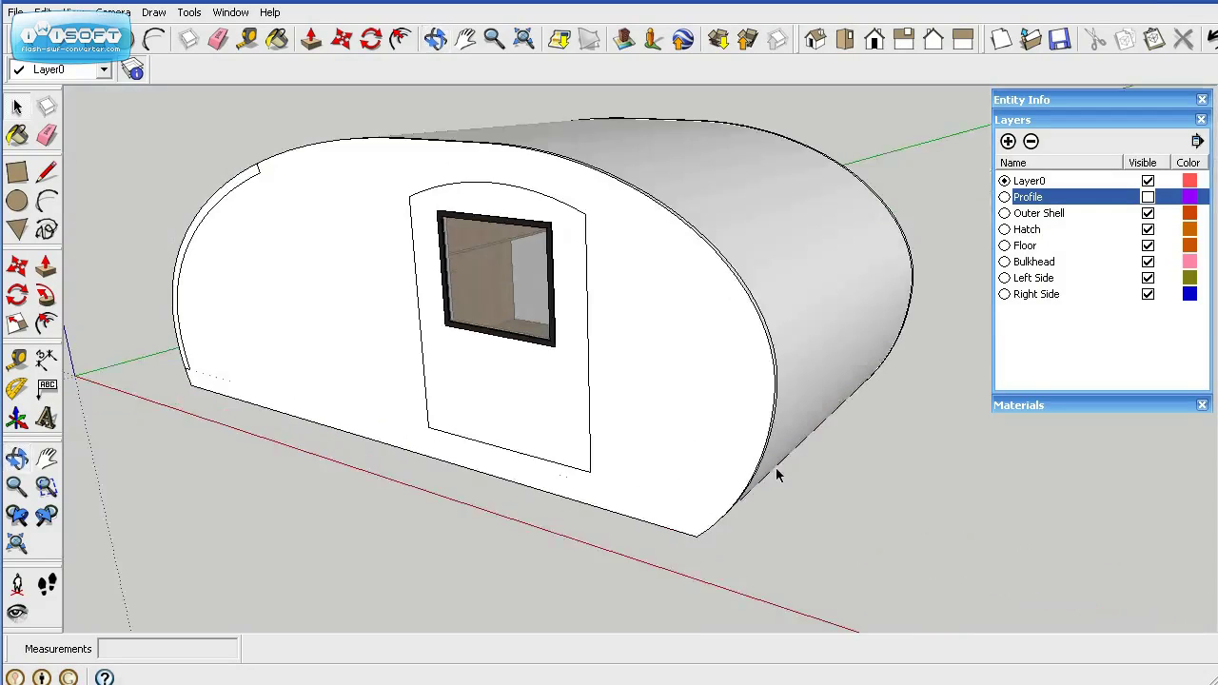
{"action": "key", "text": "space"}
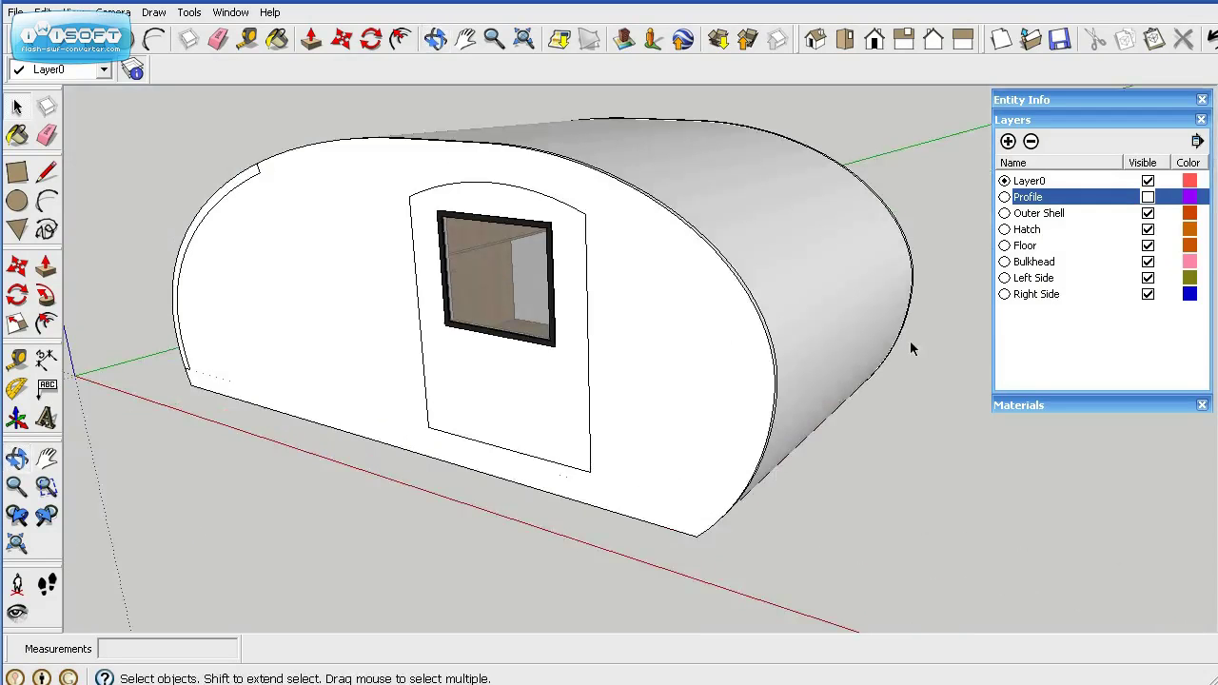